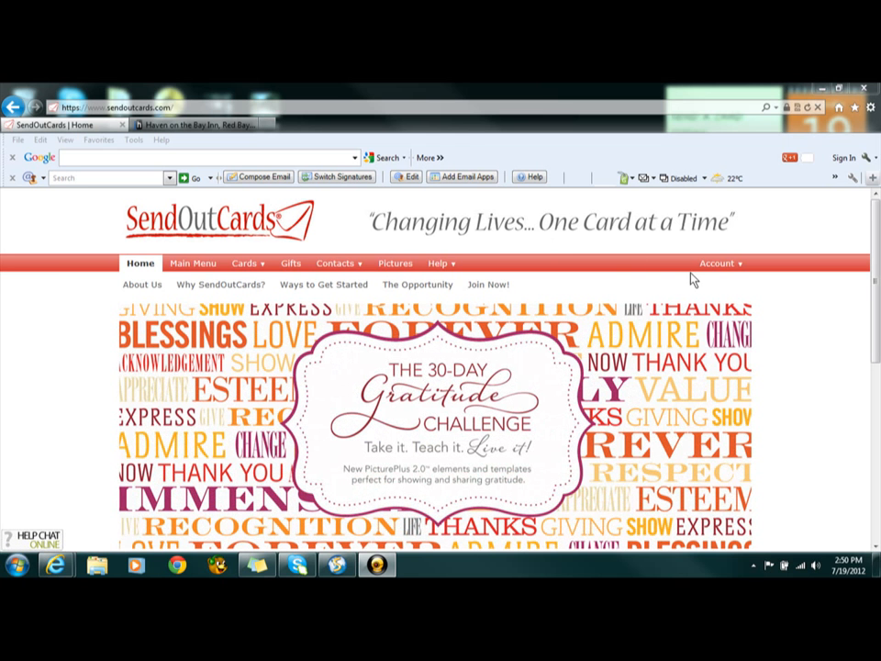
Create a new contact group named "BNI Open house Jul 19th"
mouse_move(361, 267)
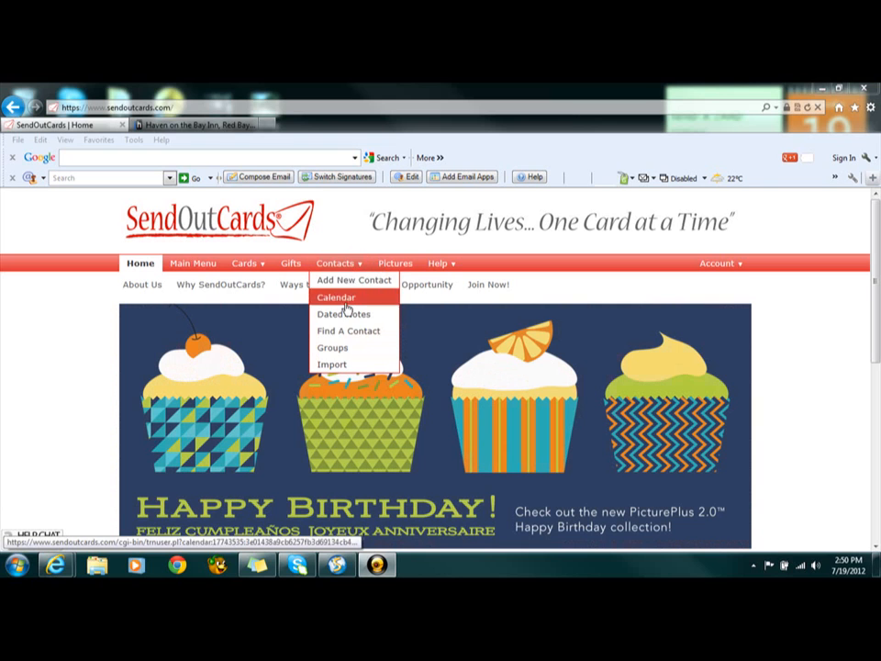
left_click(343, 351)
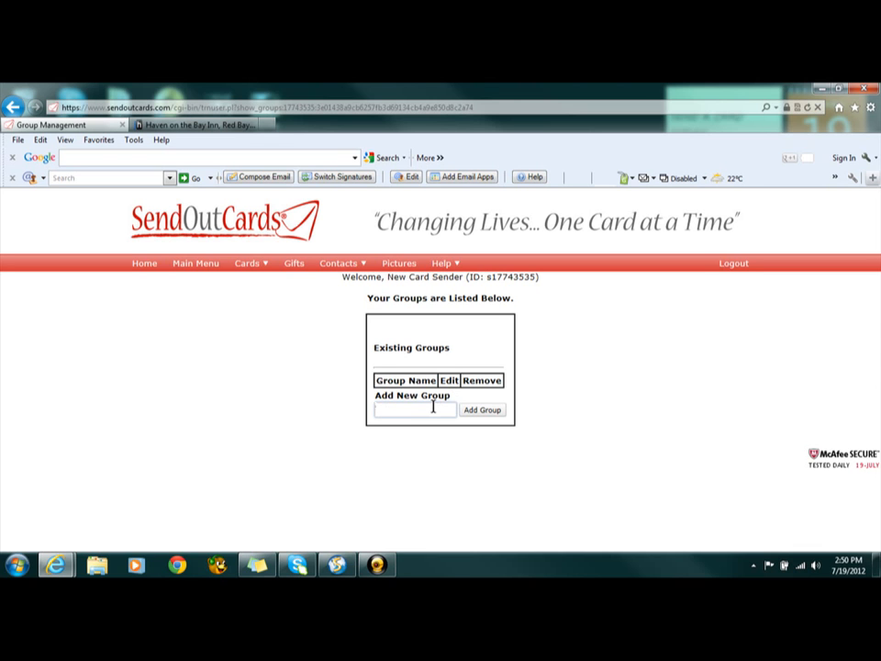
type("BNI ")
type("Open ")
type("house hu")
type("l 19th")
left_click(483, 411)
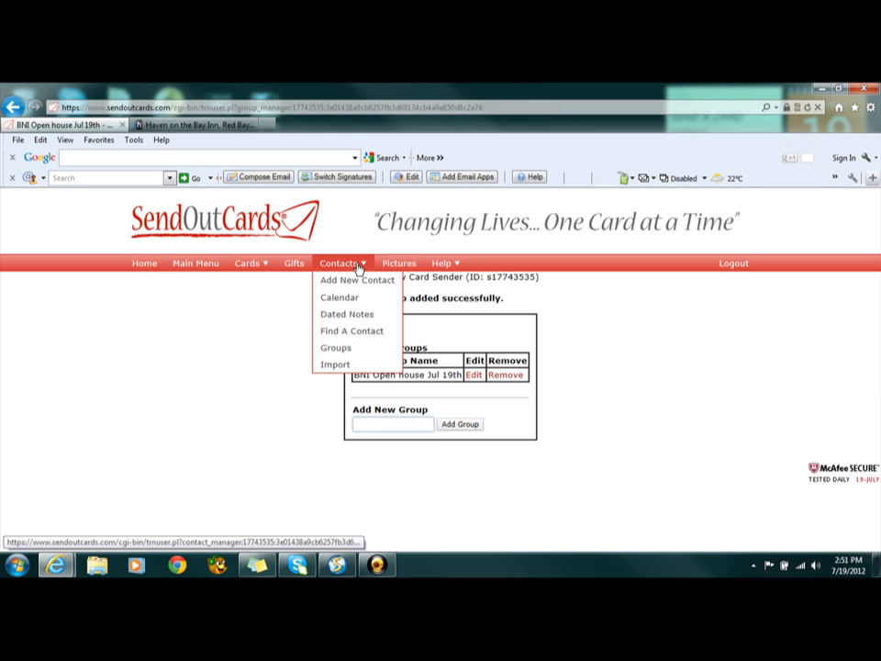
Start a new contact and assign it to the "BNI Open house Jul 19th" group
left_click(357, 287)
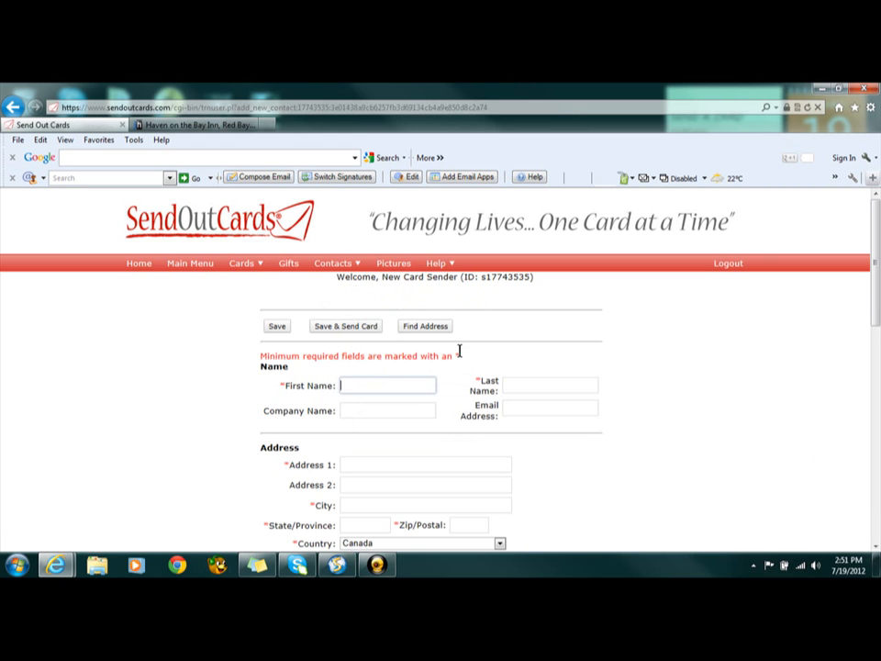
scroll(409, 395, "down", 6)
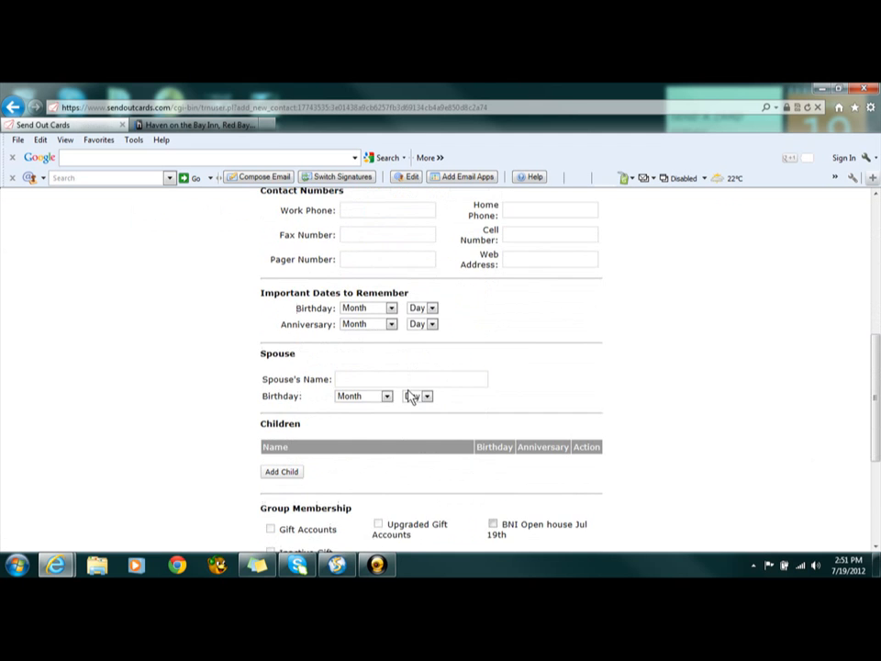
scroll(409, 395, "down", 2)
scroll(403, 395, "down", 2)
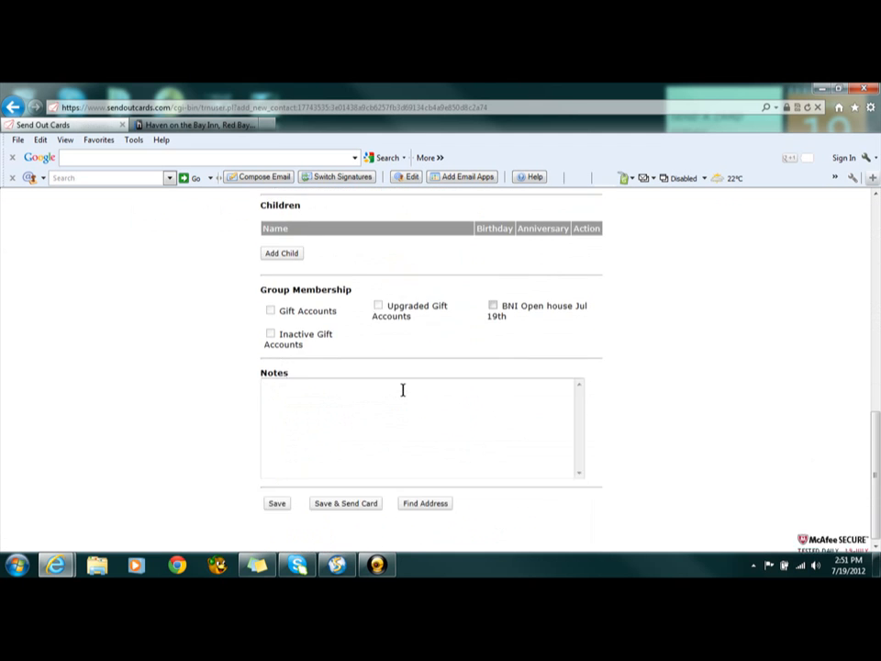
scroll(404, 396, "up", 6)
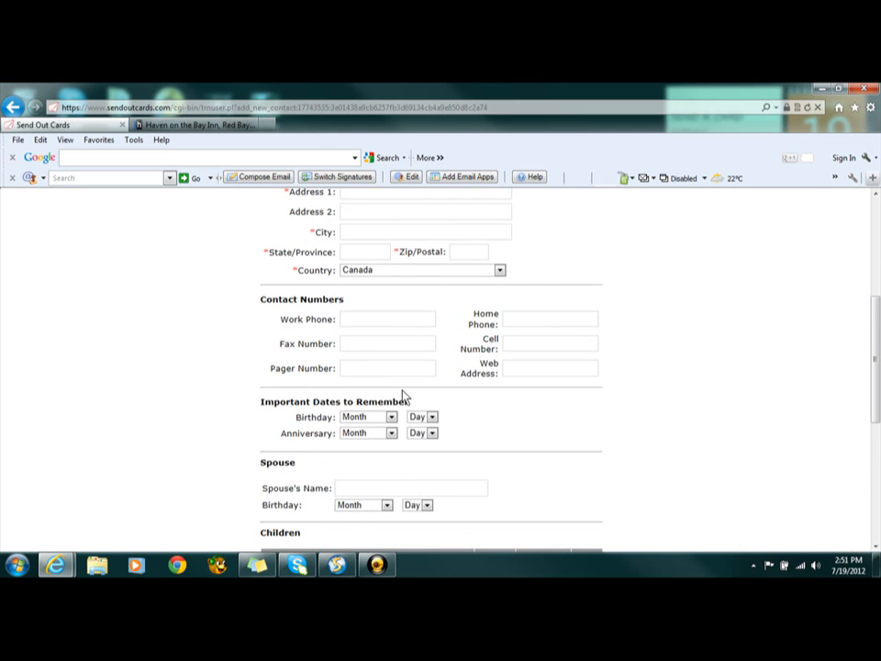
scroll(404, 396, "down", 5)
scroll(404, 396, "down", 1)
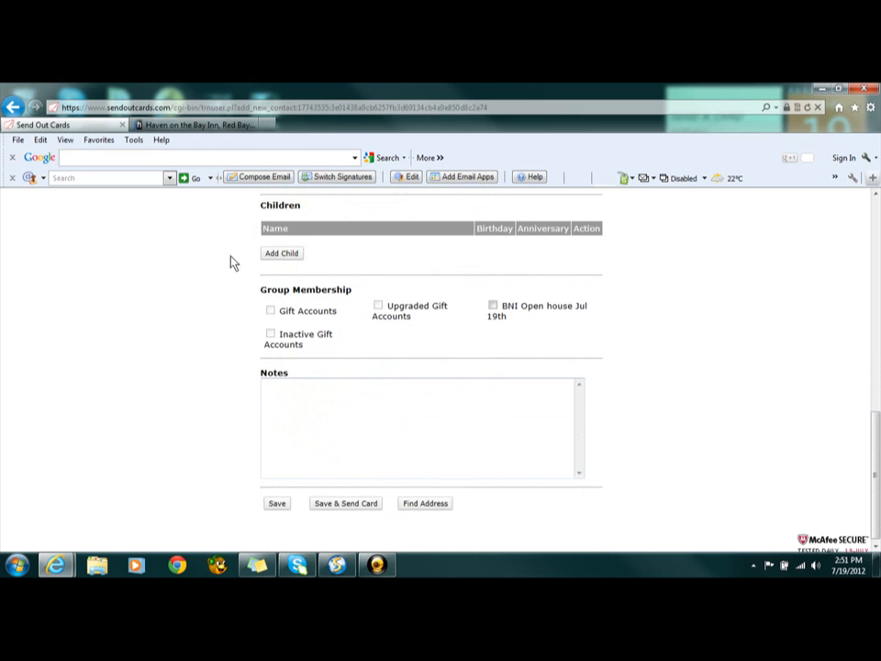
left_click(494, 306)
Enter the contact's first and last name in the new contact form
scroll(496, 323, "up", 5)
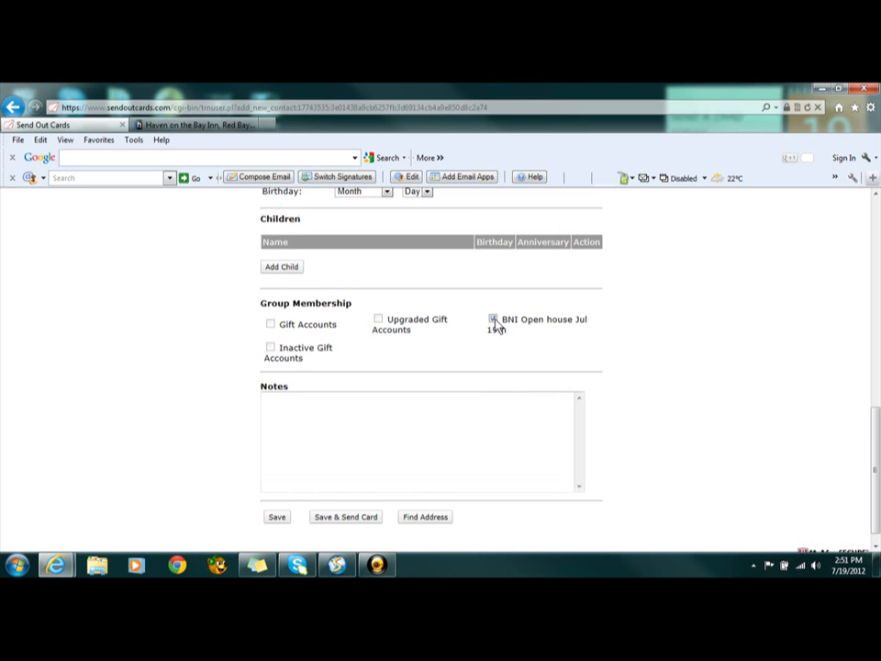
scroll(537, 366, "up", 2)
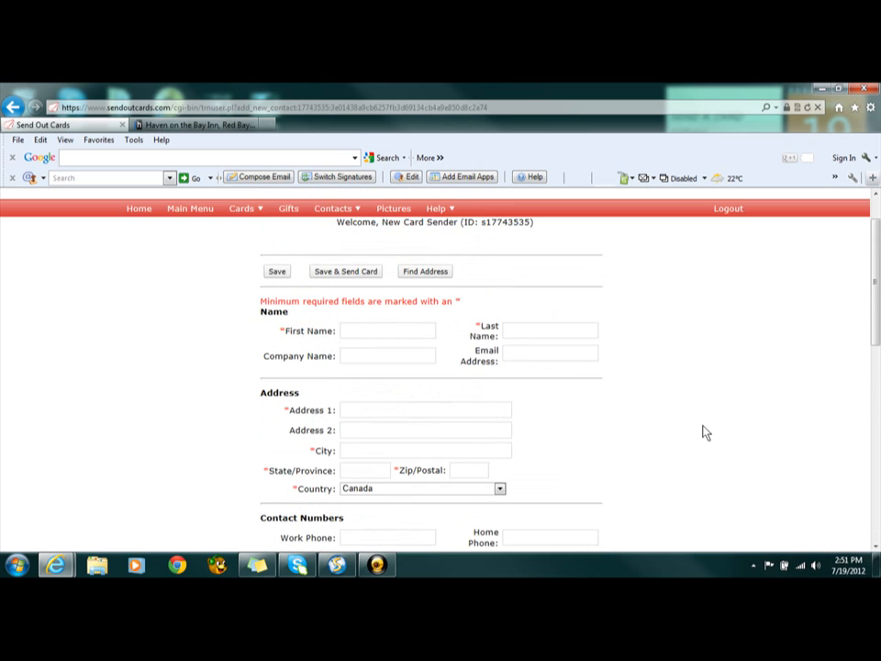
scroll(509, 325, "down", 10)
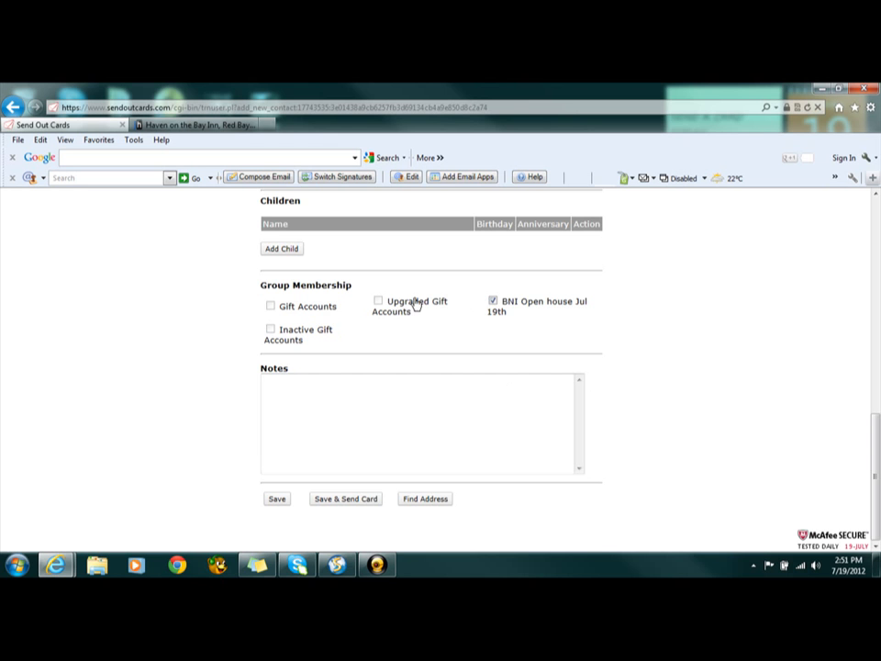
scroll(415, 305, "up", 10)
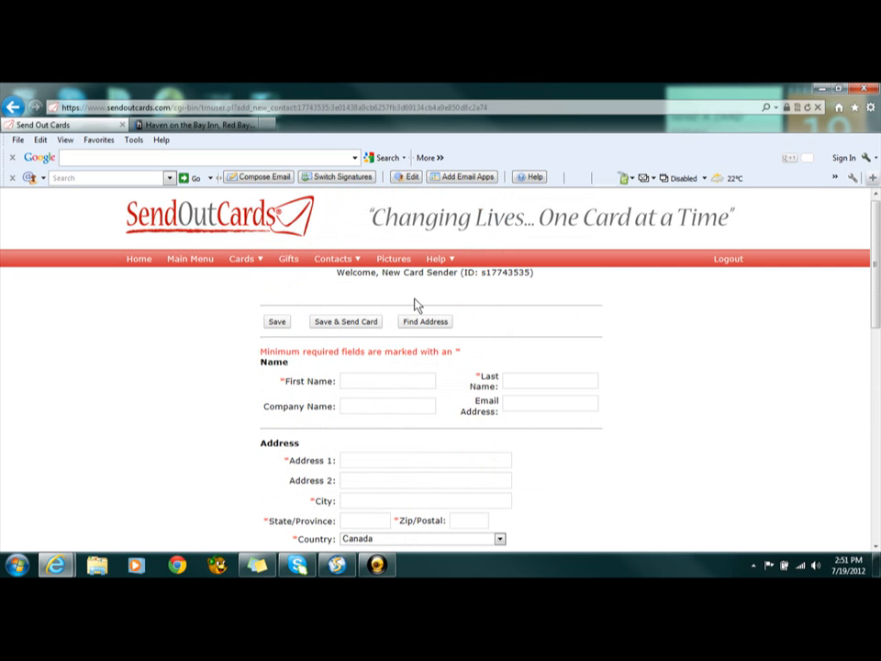
left_click(409, 380)
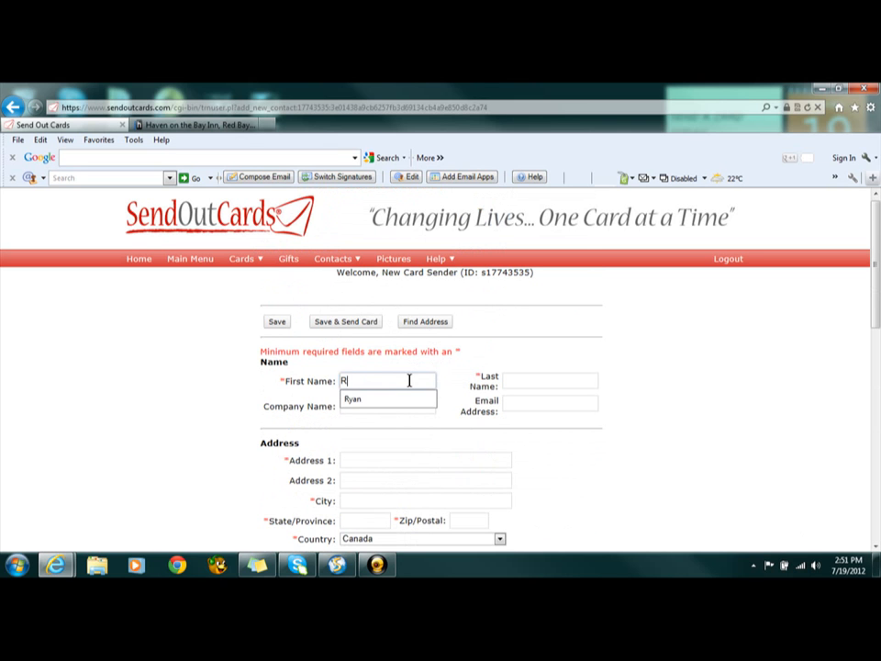
key("Tab")
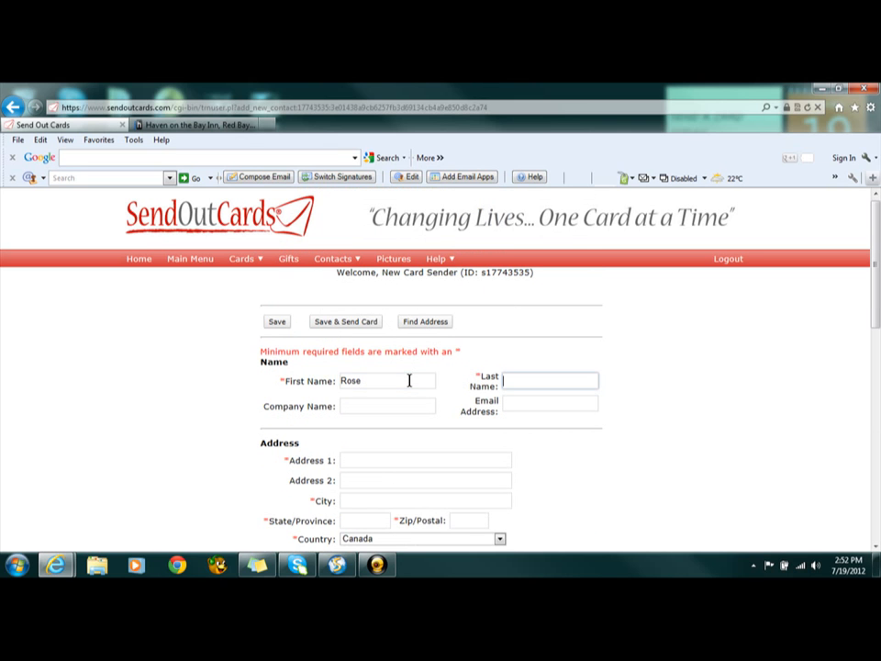
key("Tab")
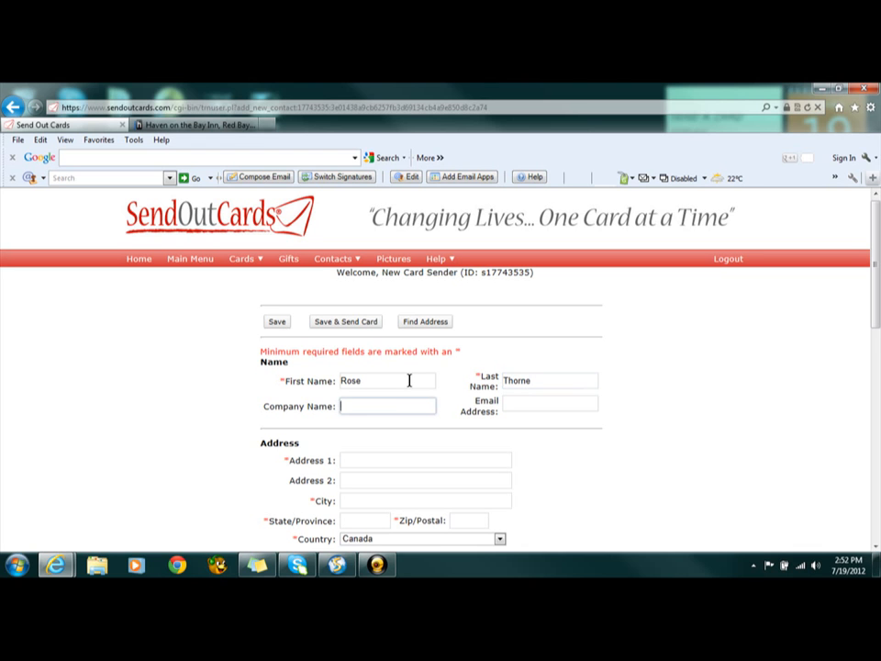
Set the contact's company name to "Access Storage" and fill in the contact's e-mail address
type("Access Storage")
left_click(553, 401)
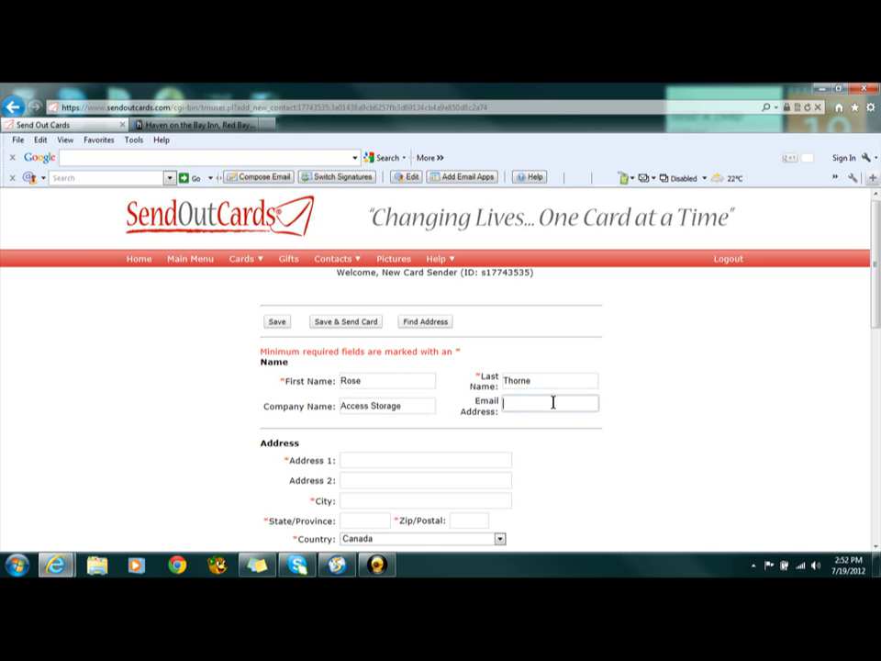
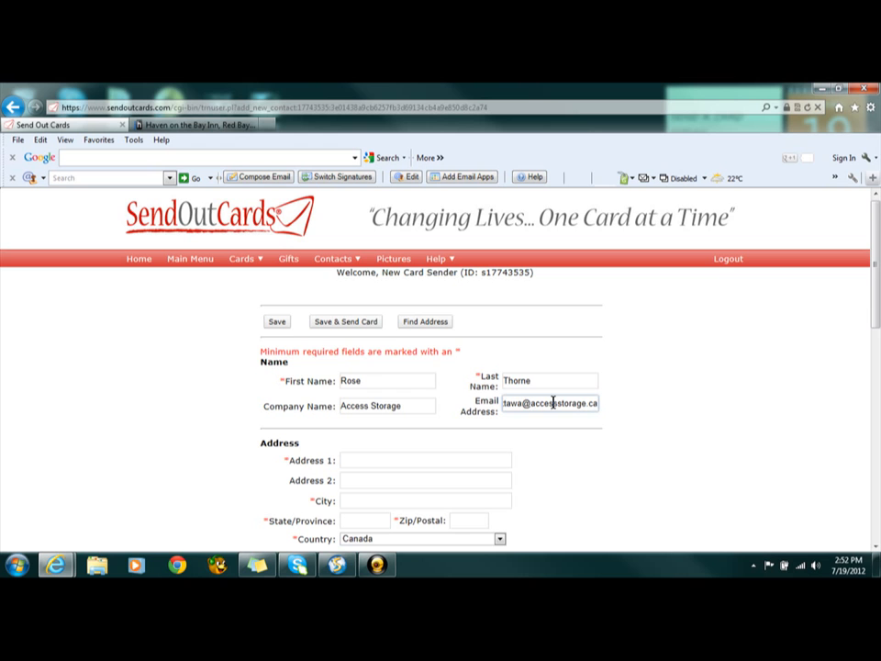
Fill in the contact's street address on the first address line
scroll(552, 403, "down", 1)
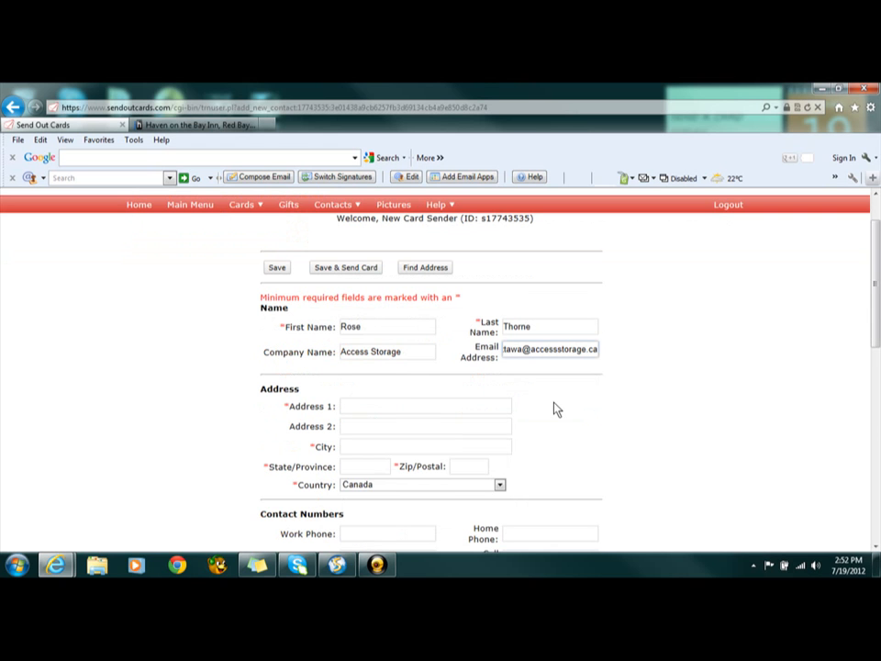
left_click(403, 409)
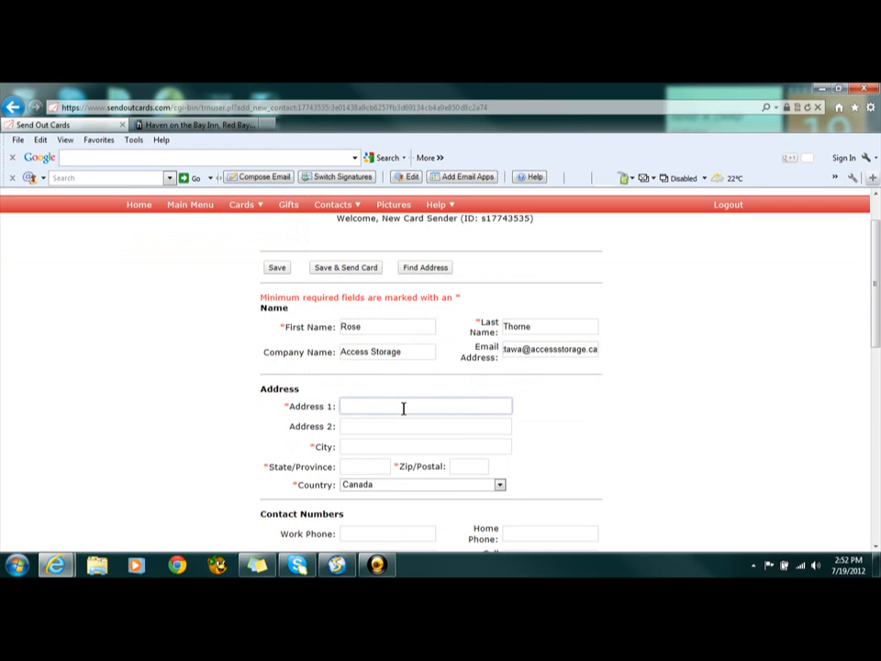
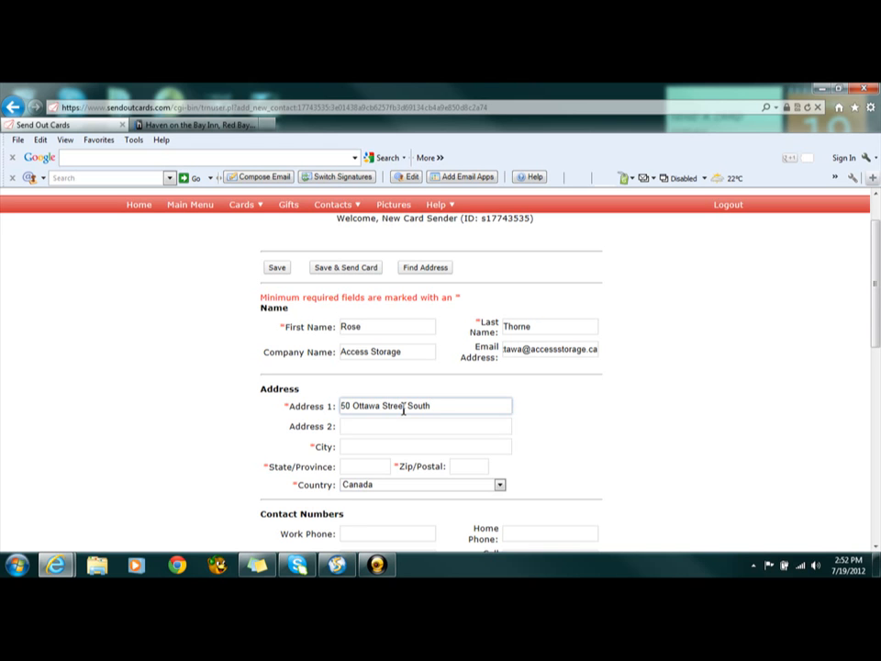
Fill in the city, province and postal code of the contact's address, leaving the second address line empty
key("Tab")
key("Tab")
key("Tab")
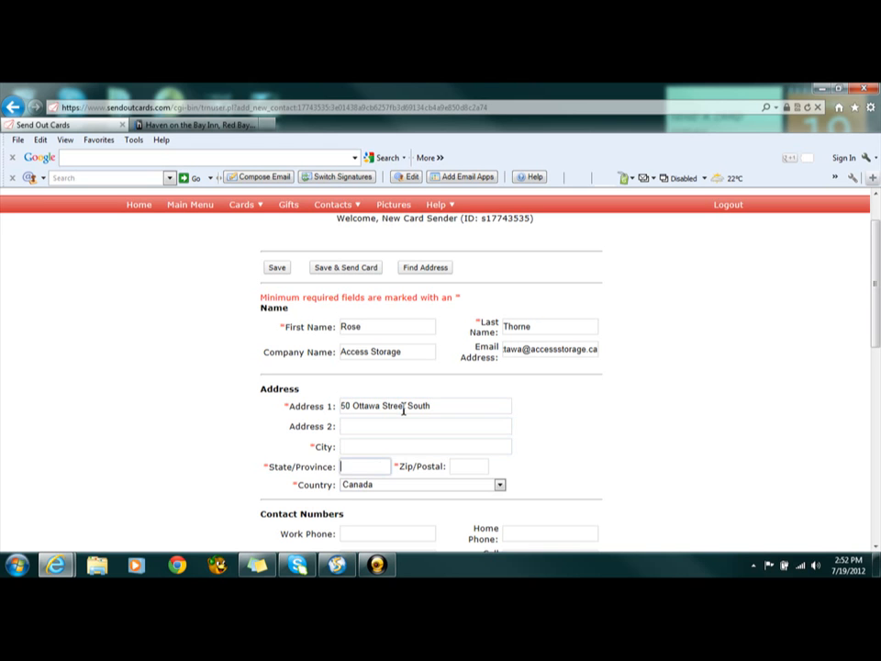
key("shift+Tab")
type("Kitc")
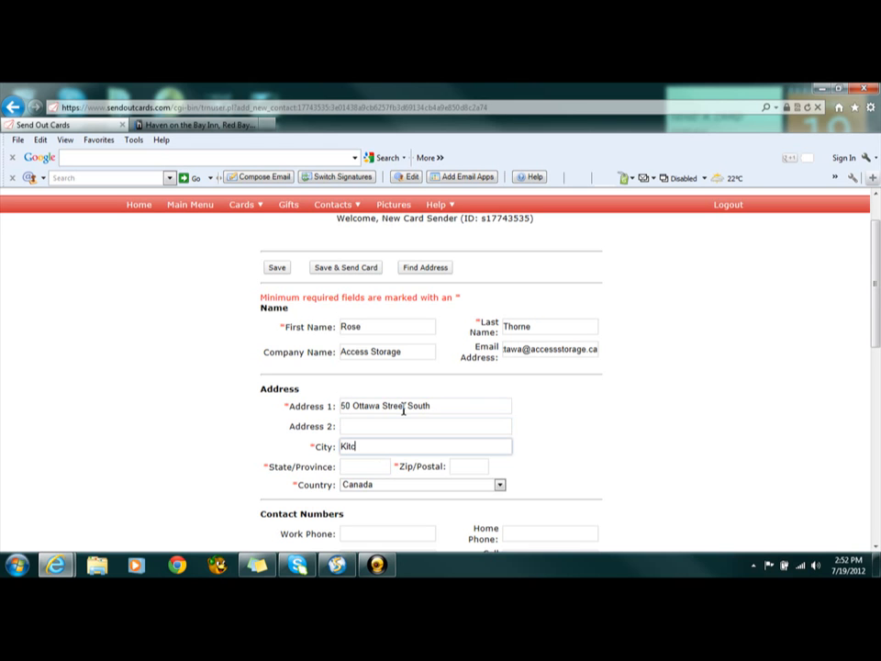
type("hener")
key("Tab")
type("On")
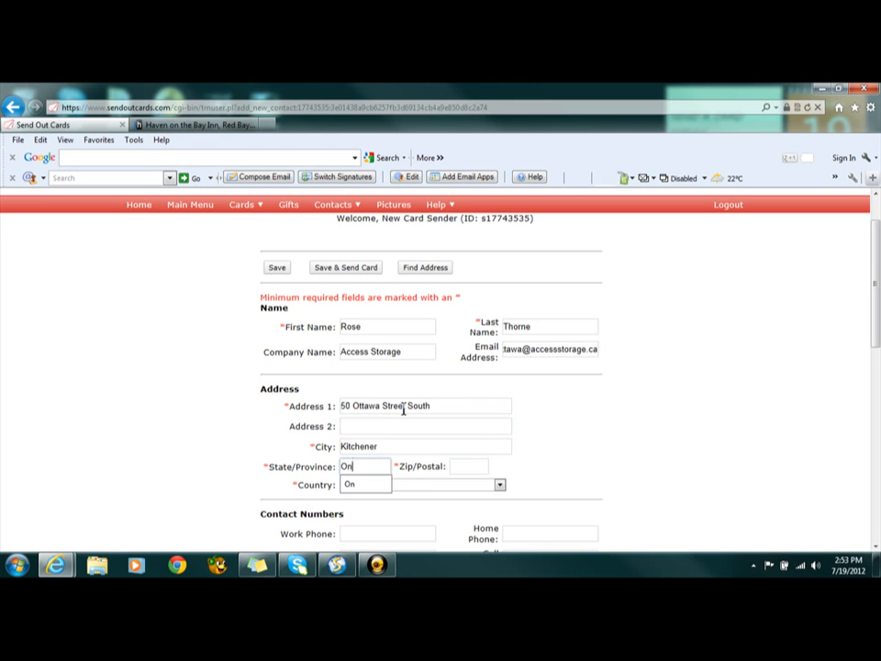
key("Tab")
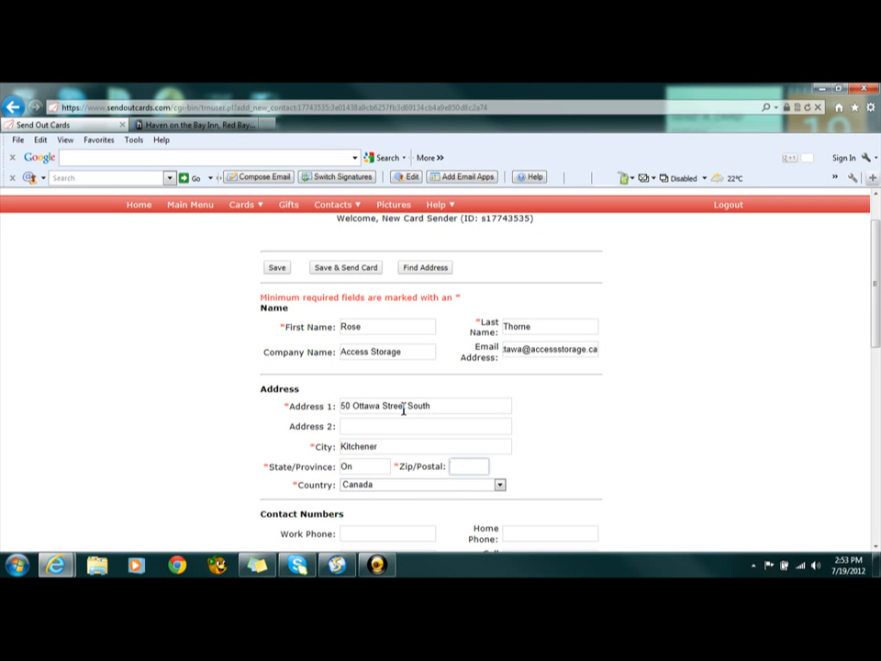
type("N2G 3S7")
Enter the contact's work phone number among the contact numbers
scroll(443, 404, "down", 3)
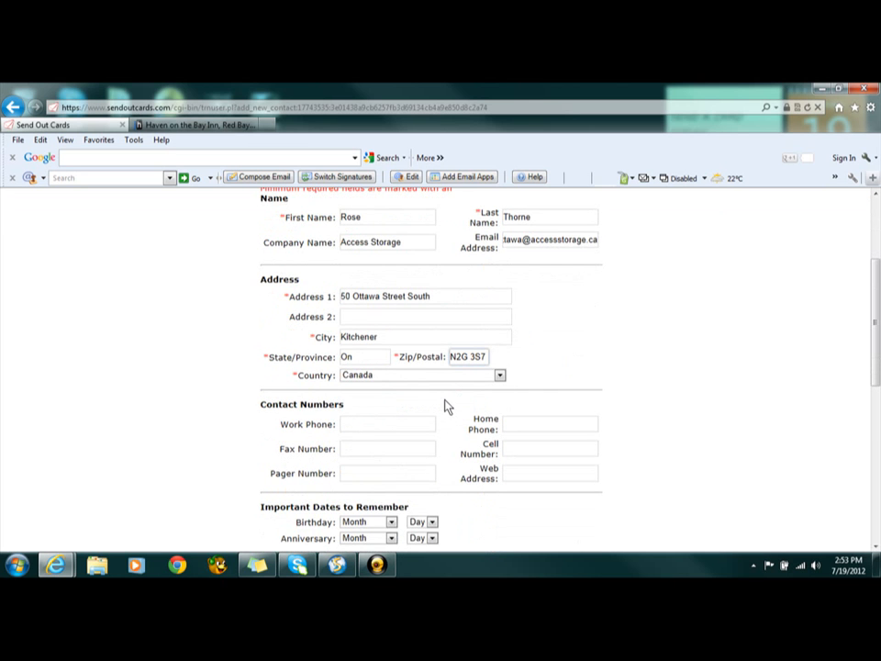
scroll(446, 394, "up", 1)
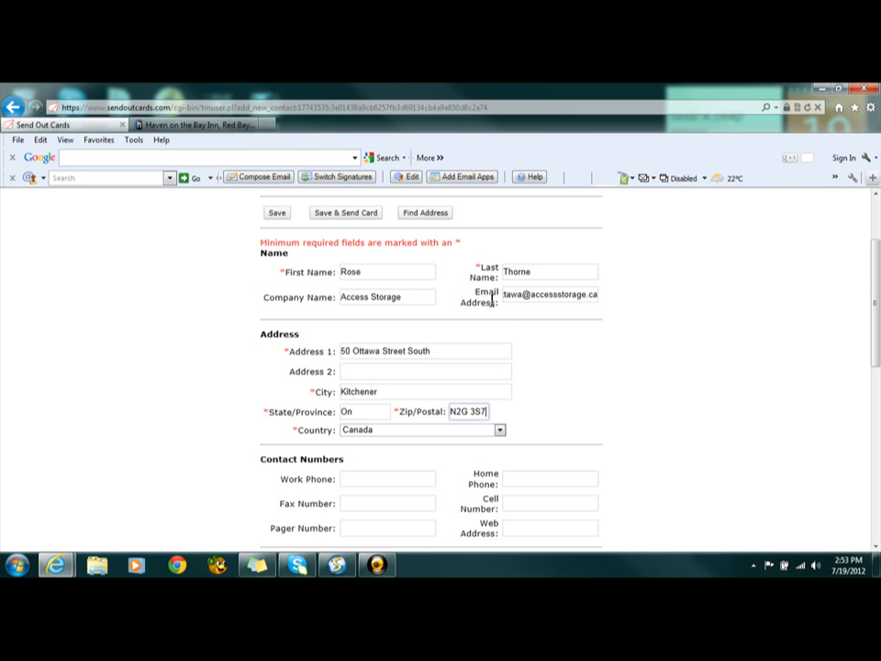
scroll(491, 305, "down", 3)
scroll(491, 304, "down", 1)
left_click(375, 316)
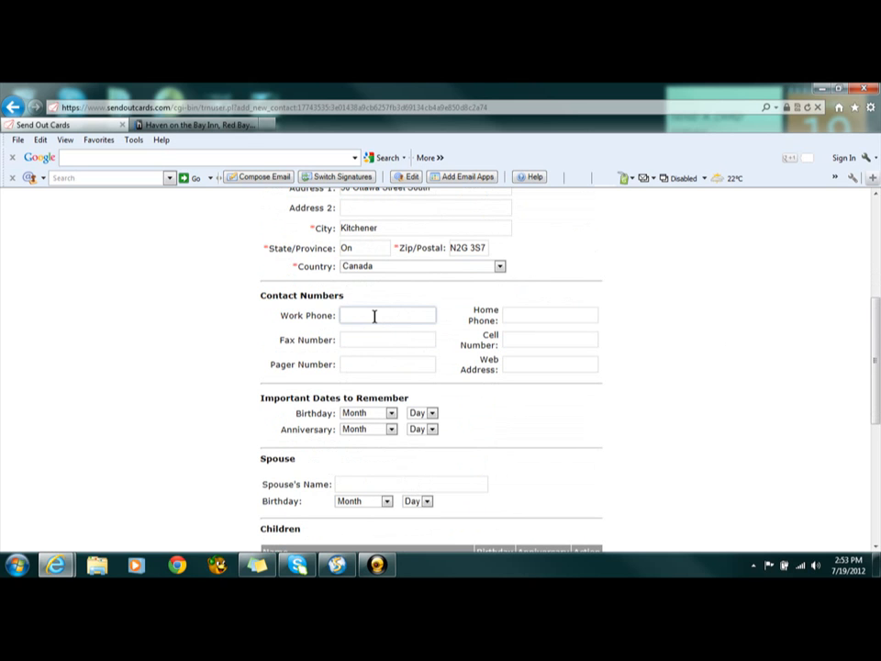
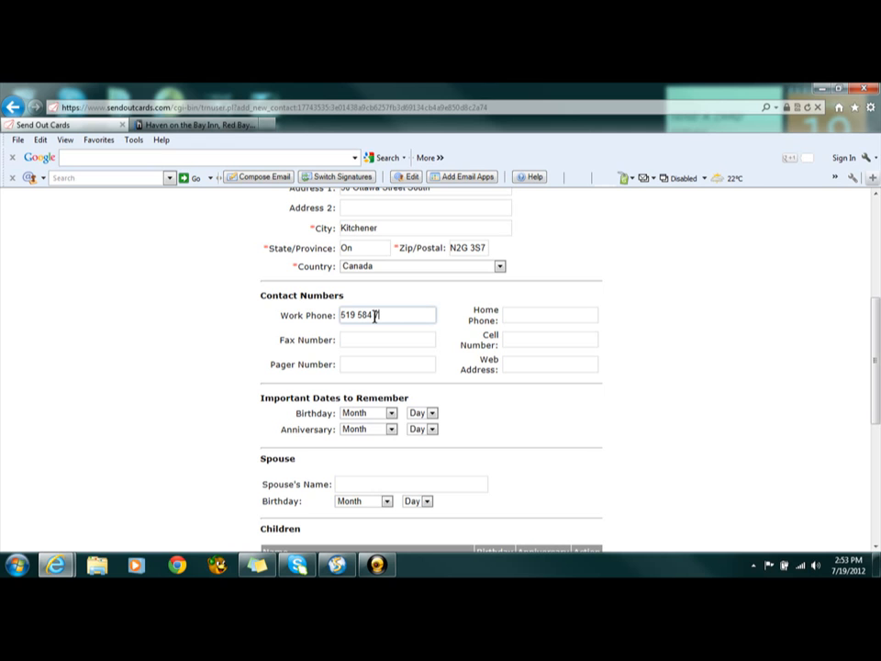
key("Tab")
key("Tab")
key("Tab")
key("Tab")
key("Tab")
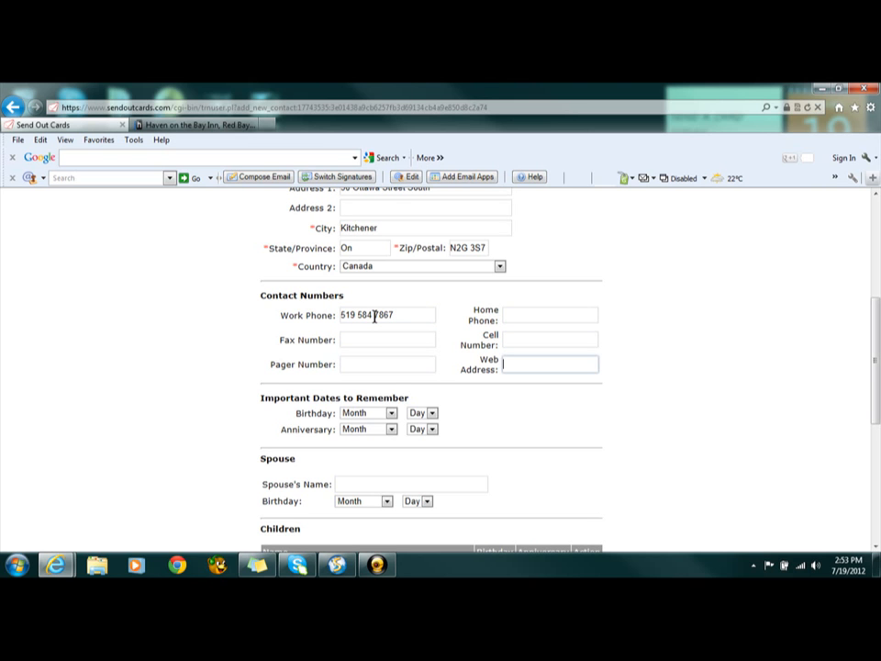
type("www.accessstorage.ca")
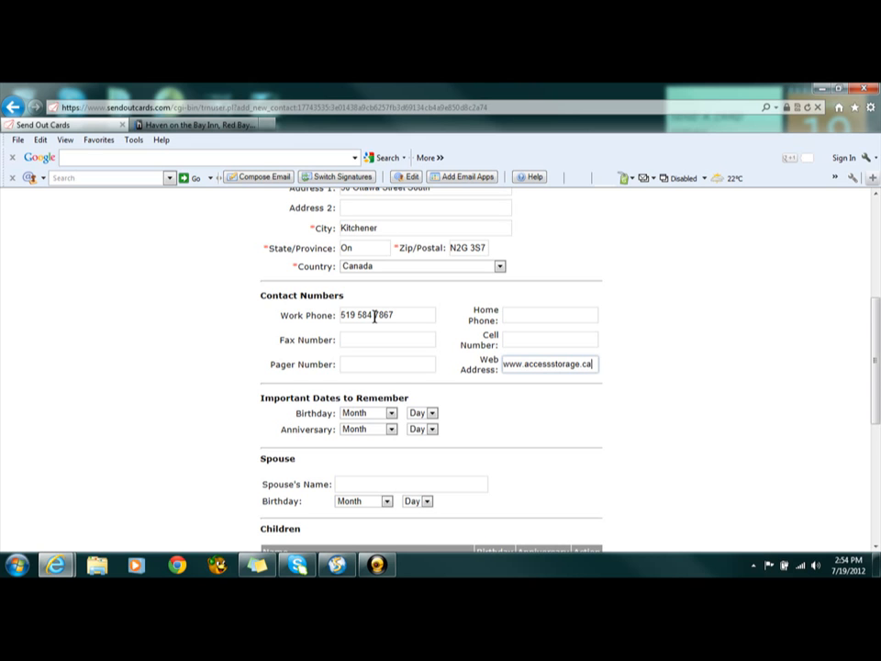
scroll(383, 335, "down", 2)
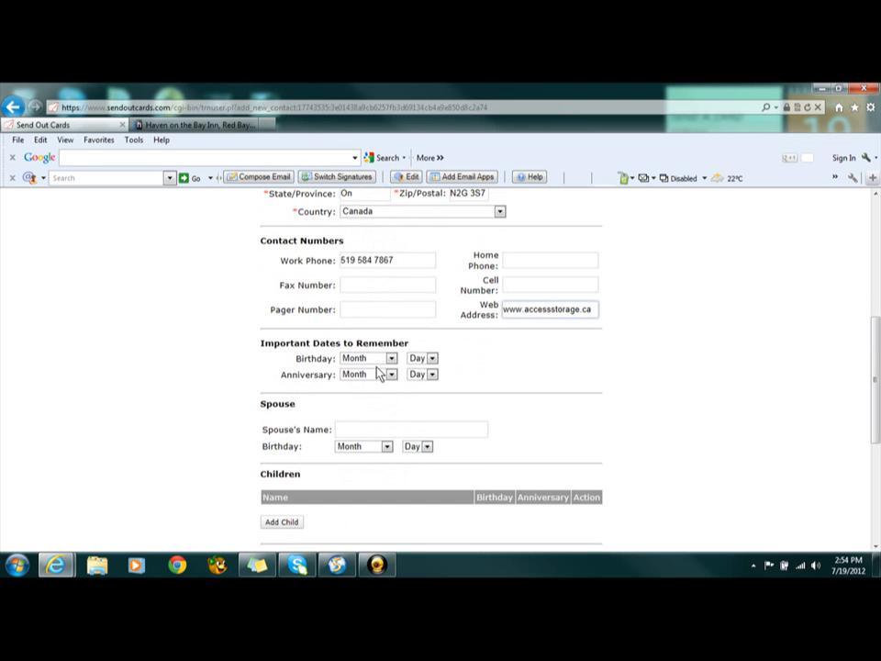
Review the new contact's completed details and group membership, and save the contact
scroll(376, 371, "down", 4)
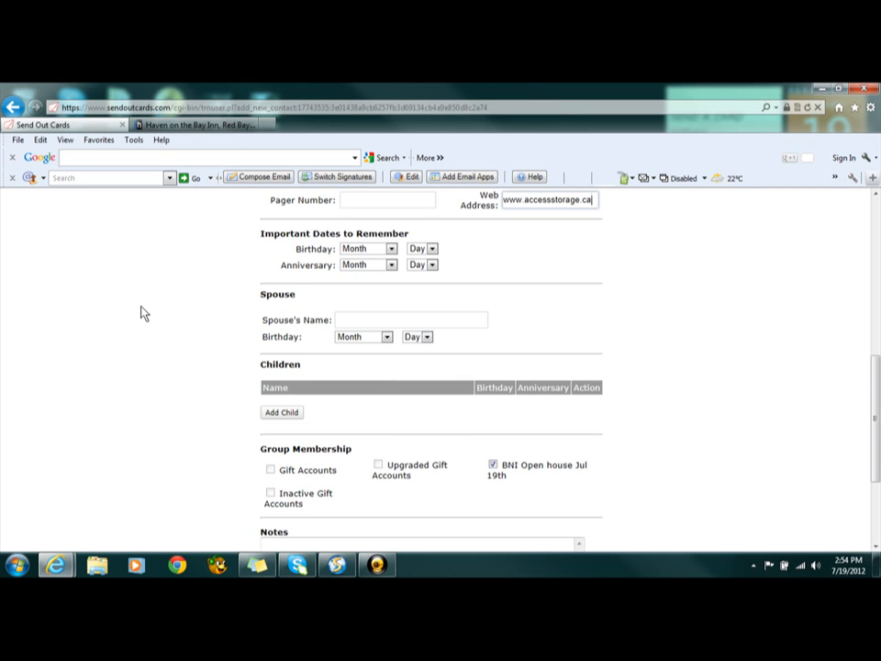
scroll(155, 328, "up", 2)
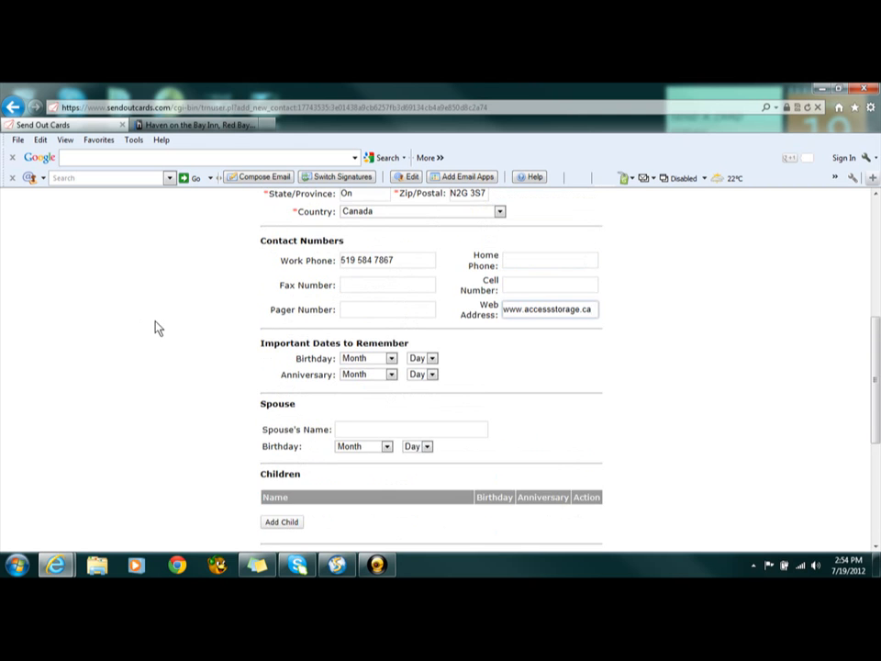
scroll(154, 327, "up", 2)
scroll(154, 328, "down", 3)
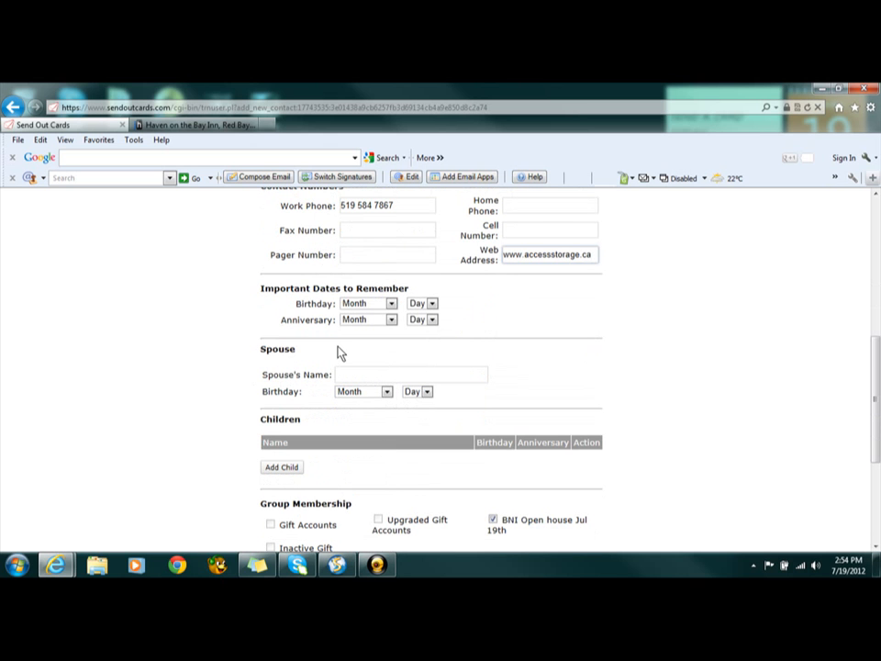
scroll(503, 368, "up", 3)
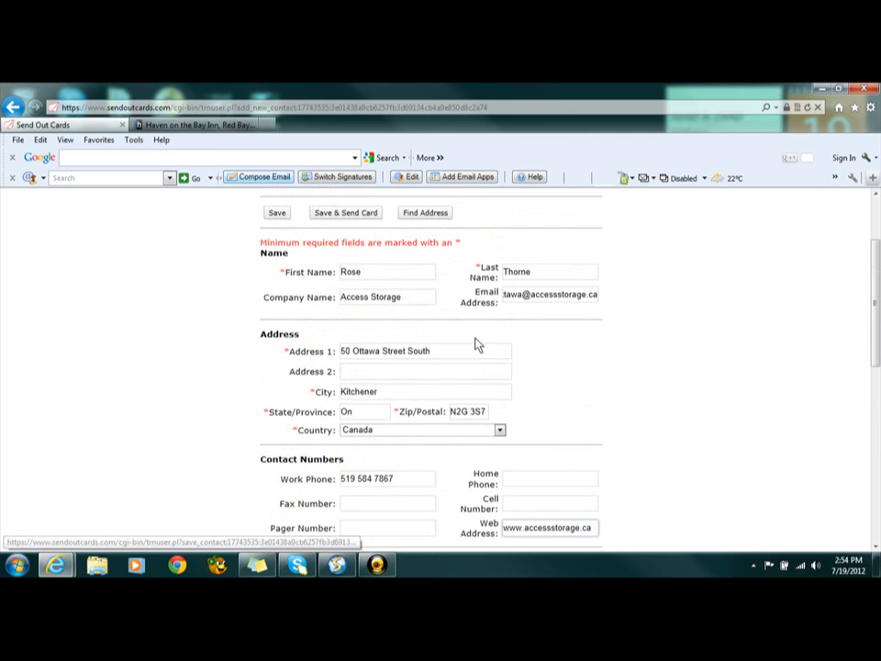
scroll(476, 345, "up", 2)
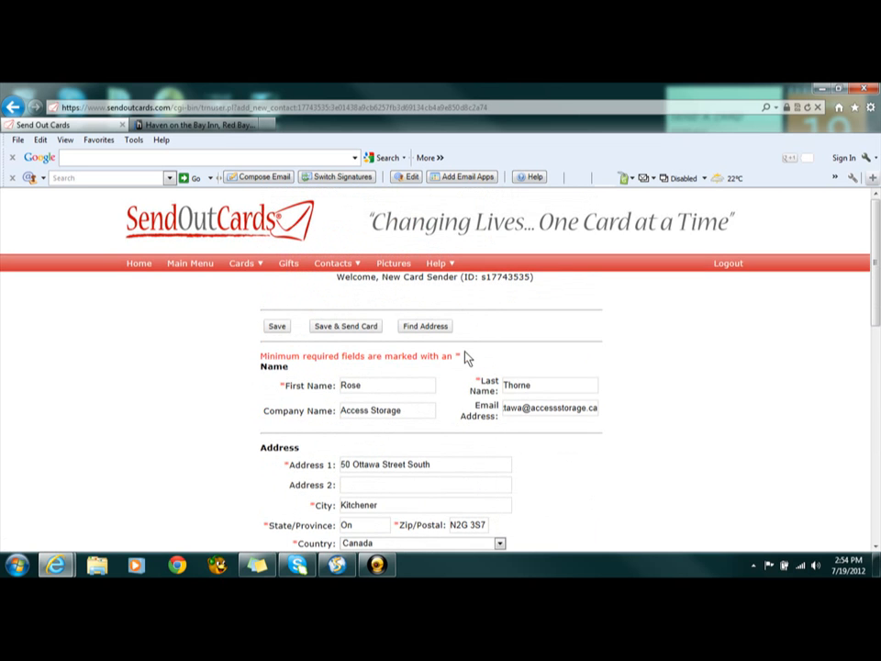
scroll(466, 357, "down", 5)
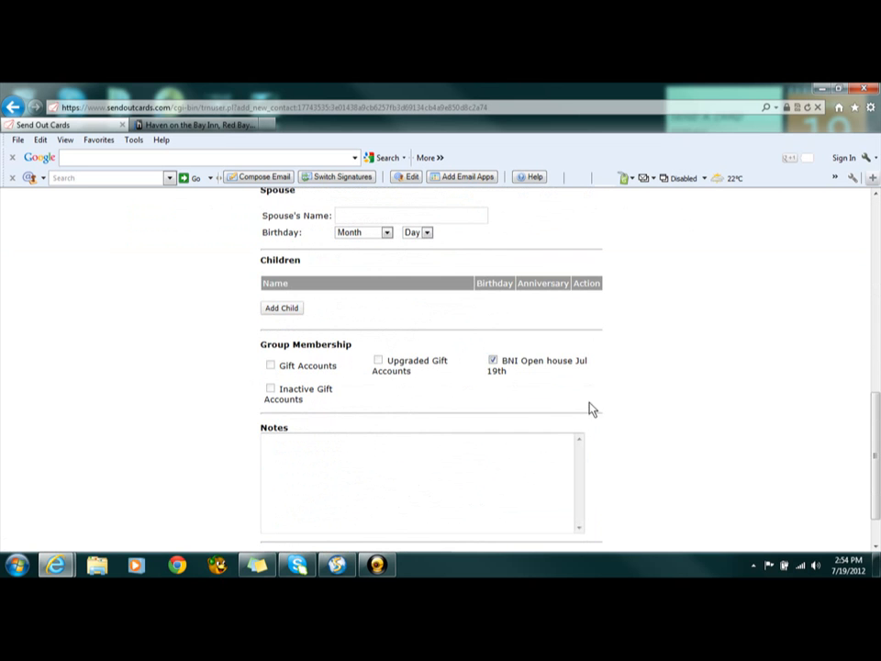
scroll(553, 409, "down", 1)
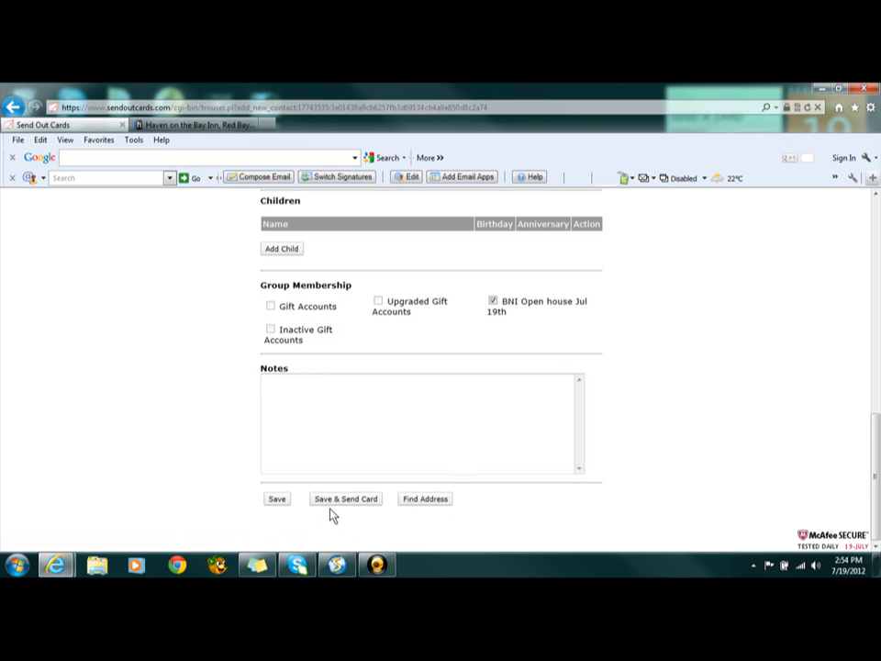
left_click(278, 502)
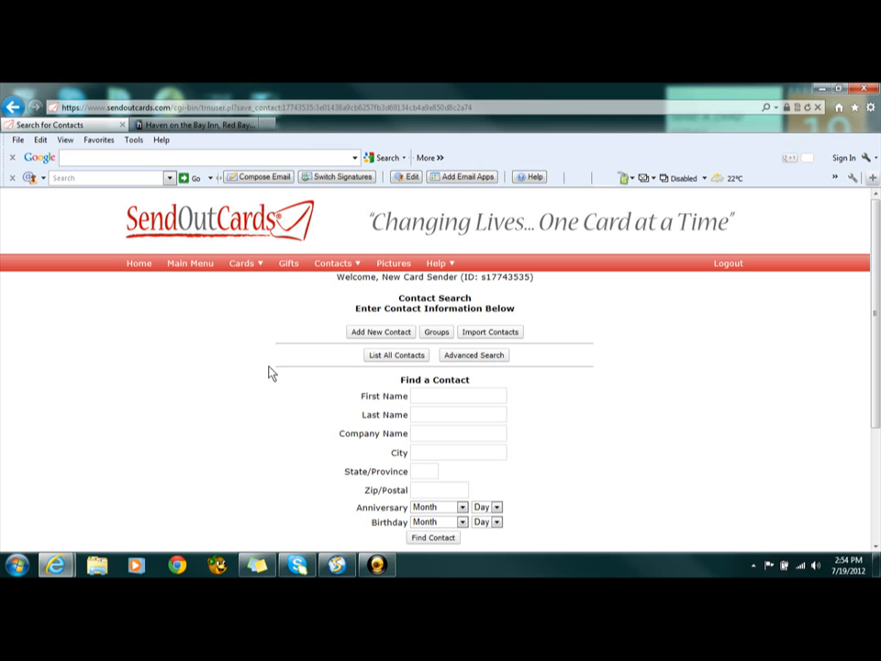
View the existing contact groups, and start creating a new card campaign
left_click(425, 333)
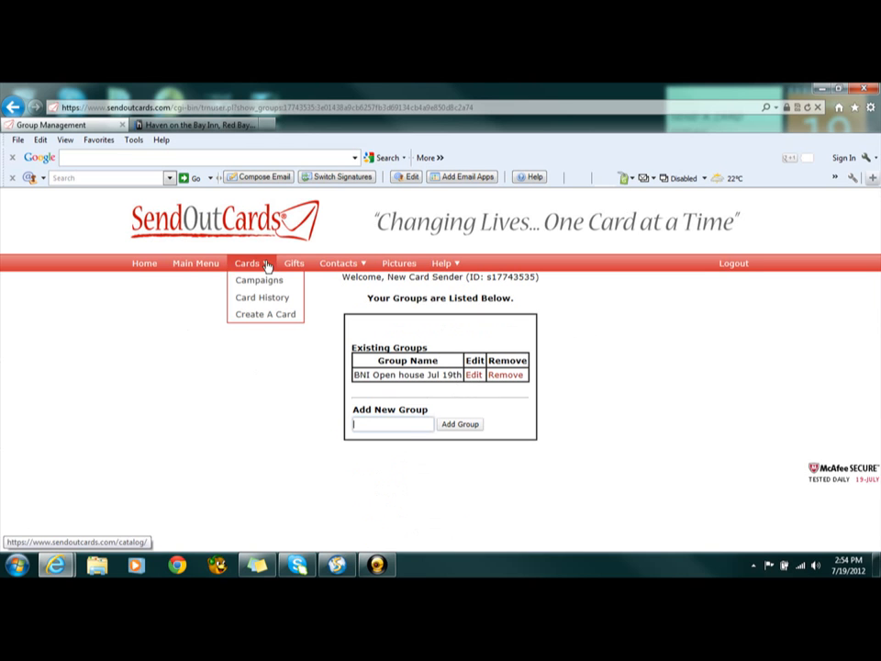
left_click(259, 283)
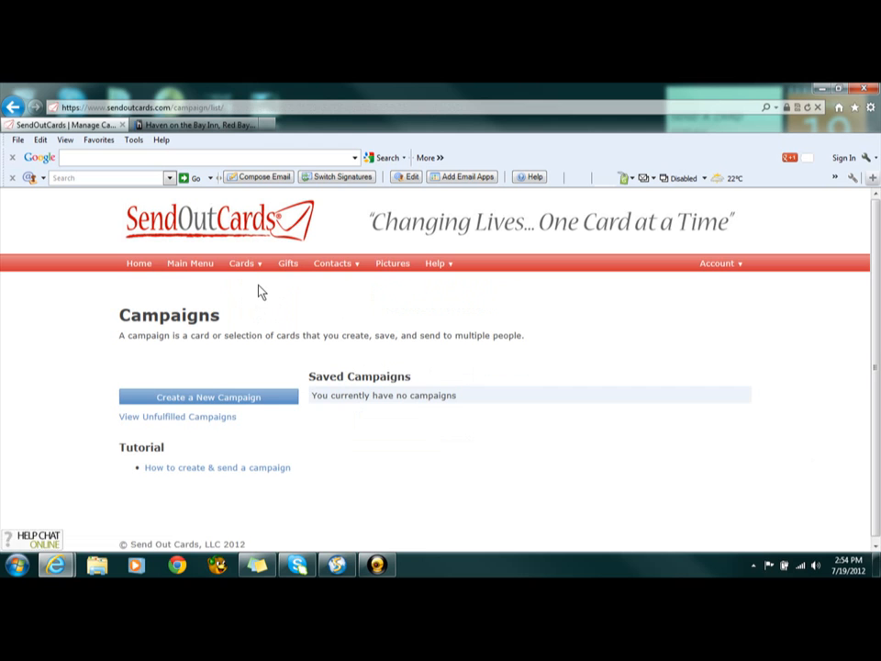
left_click(240, 397)
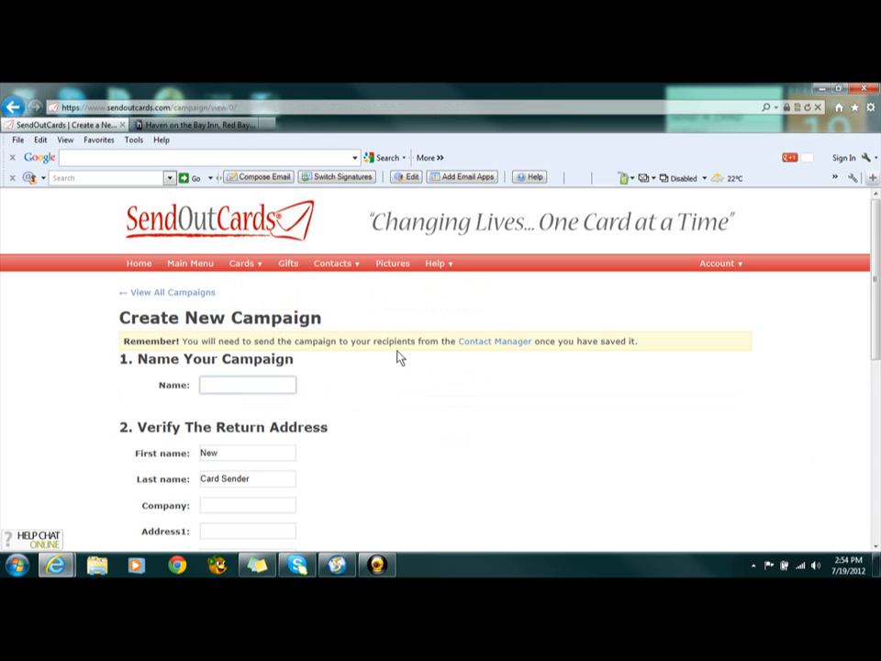
Try to create a new card for the still unnamed campaign
scroll(299, 394, "down", 3)
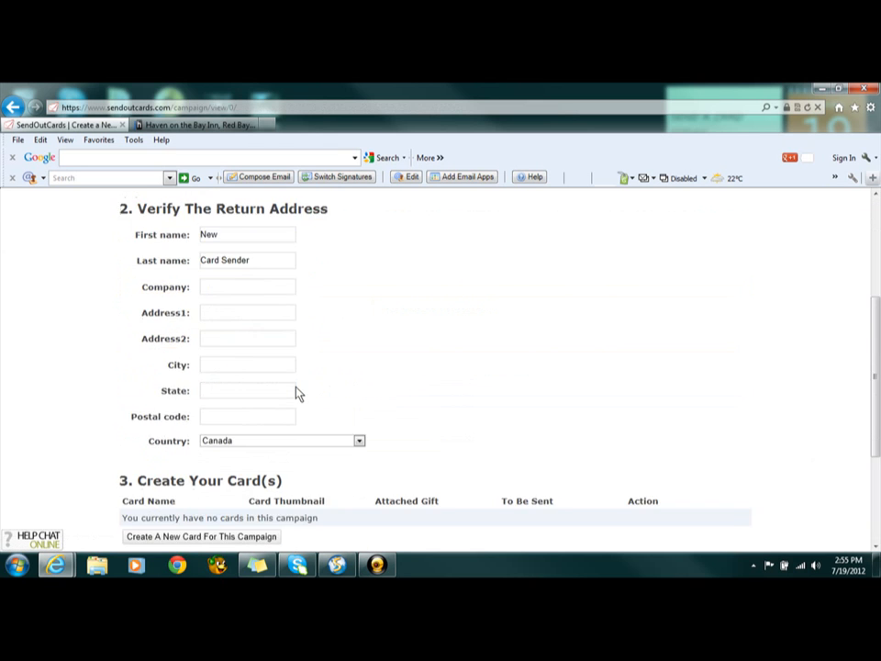
scroll(296, 393, "down", 3)
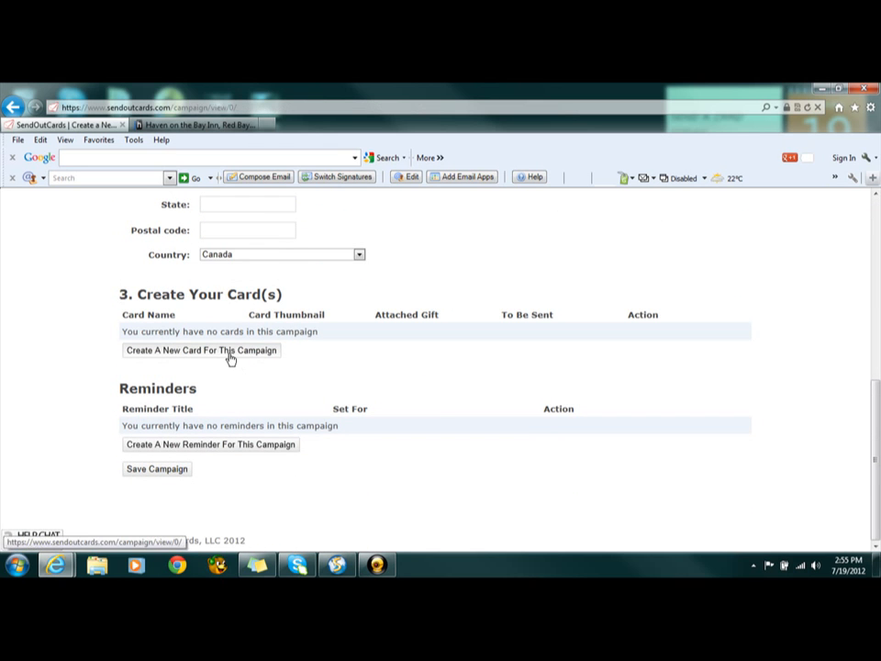
left_click(229, 358)
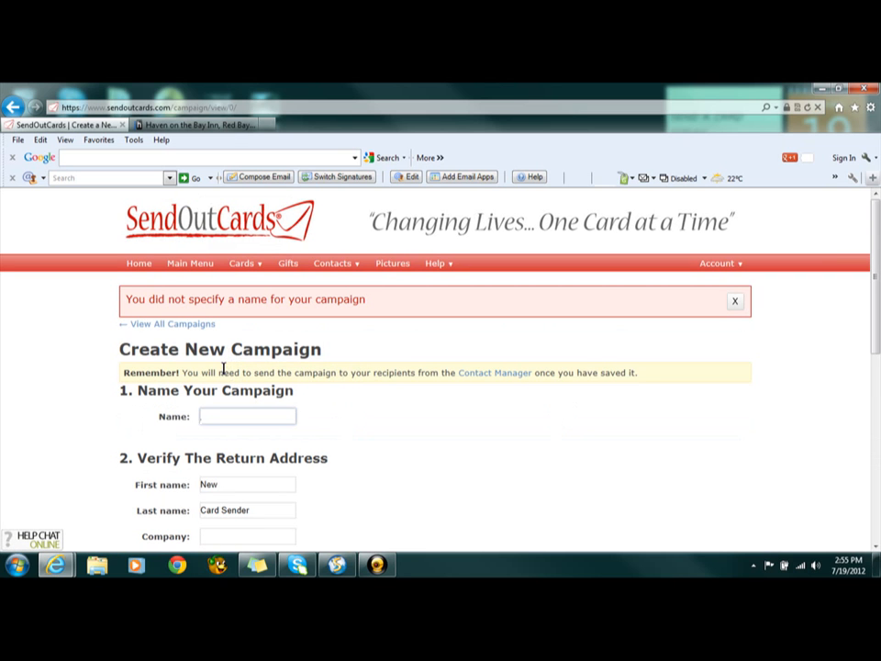
Name the new campaign "BNI Open"
type("BNI Open")
Replace the sender's first name with "Rushes" and last name with "Restaurant" in the campaign's return address
scroll(223, 369, "down", 3)
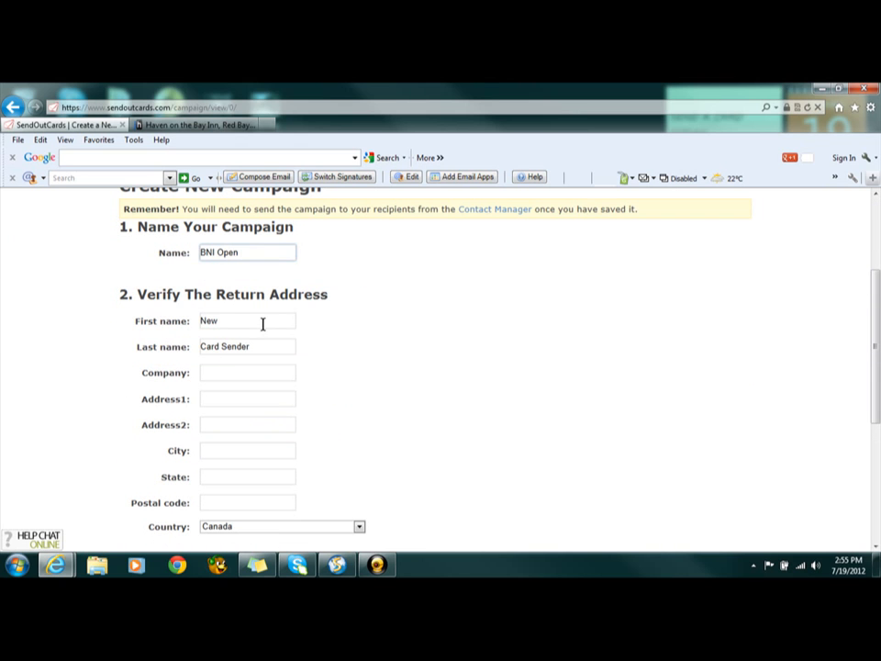
left_click_drag(263, 324, 183, 331)
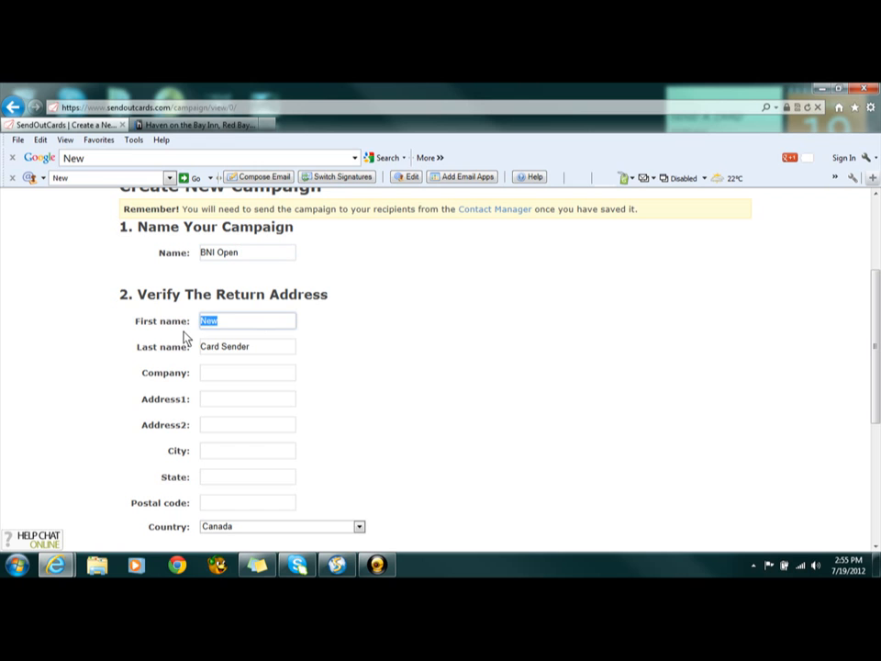
type("Rushed")
key("BackSpace")
type("s")
left_click(260, 343)
key("BackSpace")
key("BackSpace")
key("BackSpace")
key("BackSpace")
key("BackSpace")
key("BackSpace")
key("BackSpace")
key("BackSpace")
key("BackSpace")
key("BackSpace")
key("BackSpace")
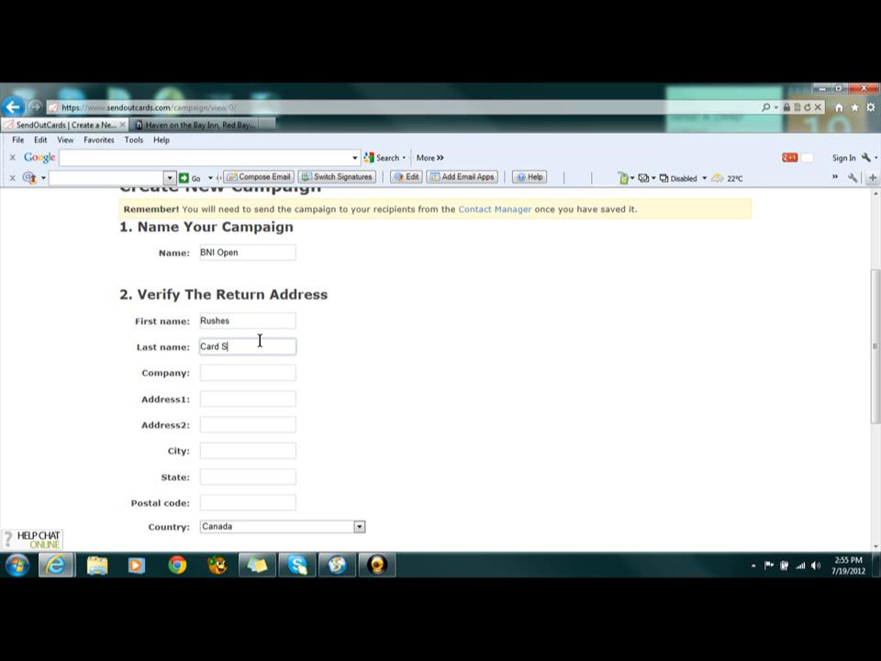
type("Restaurant")
Enter "BNI K-W Chapter" as the company in the campaign's return address
left_click(261, 370)
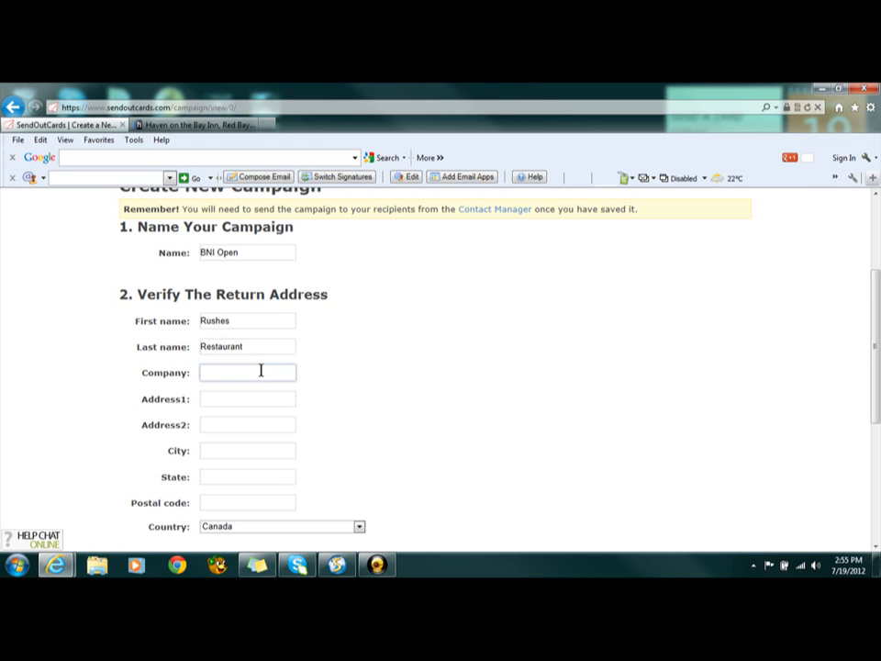
type("BNI K-W Chapter")
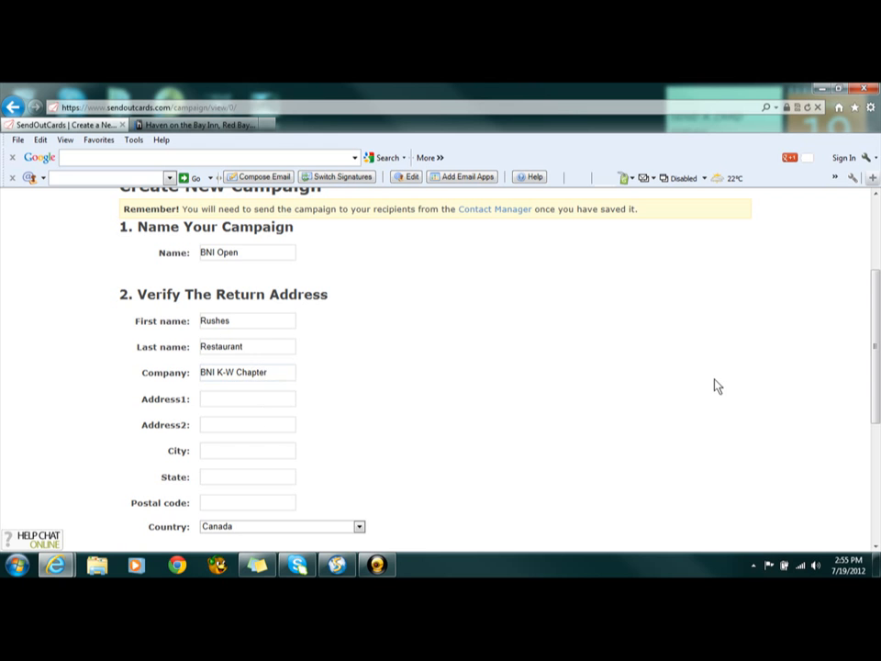
Fill in the street address on the first line of the return address, leaving the second address line empty
scroll(714, 386, "down", 5)
scroll(714, 386, "up", 5)
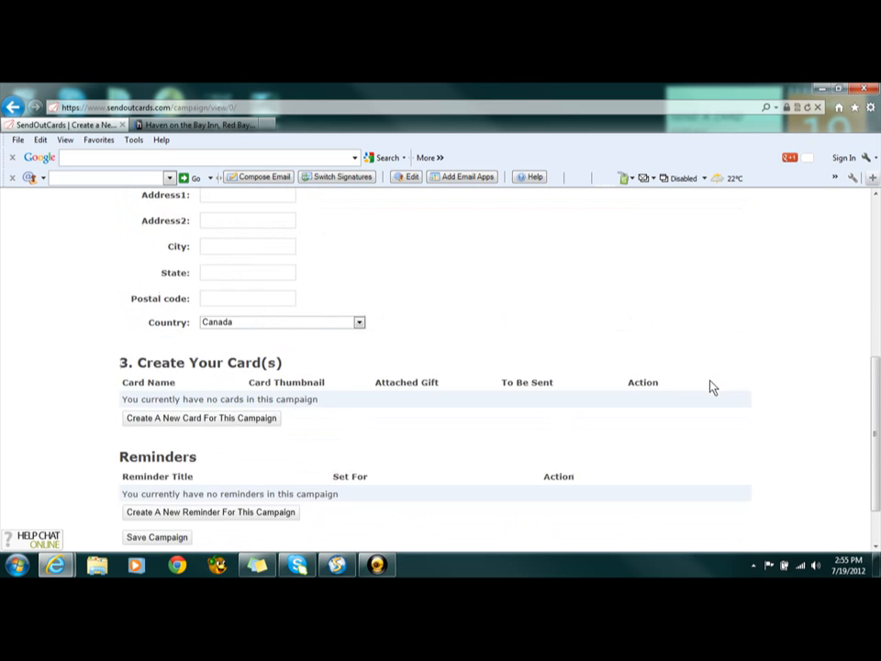
left_click(232, 449)
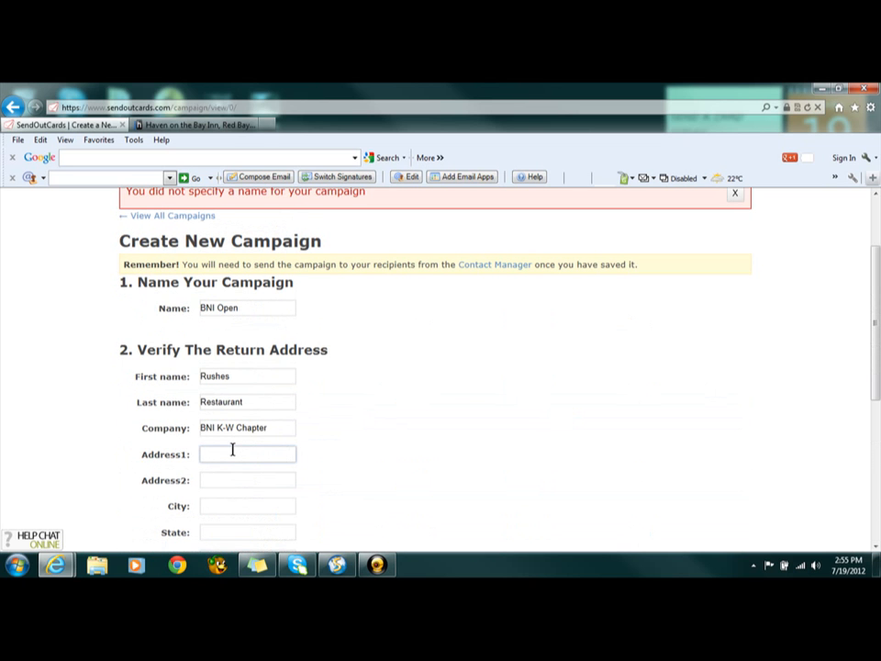
type("123 Any Street")
key("Tab")
key("Tab")
Fill in the city, state and postal code of the return address, keeping the preset country
type("W")
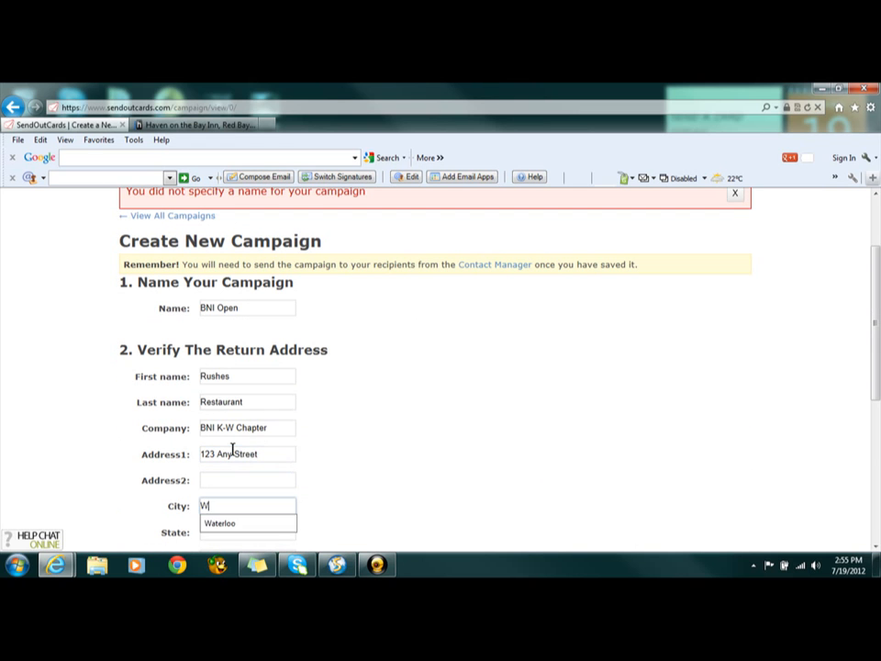
type("aterl")
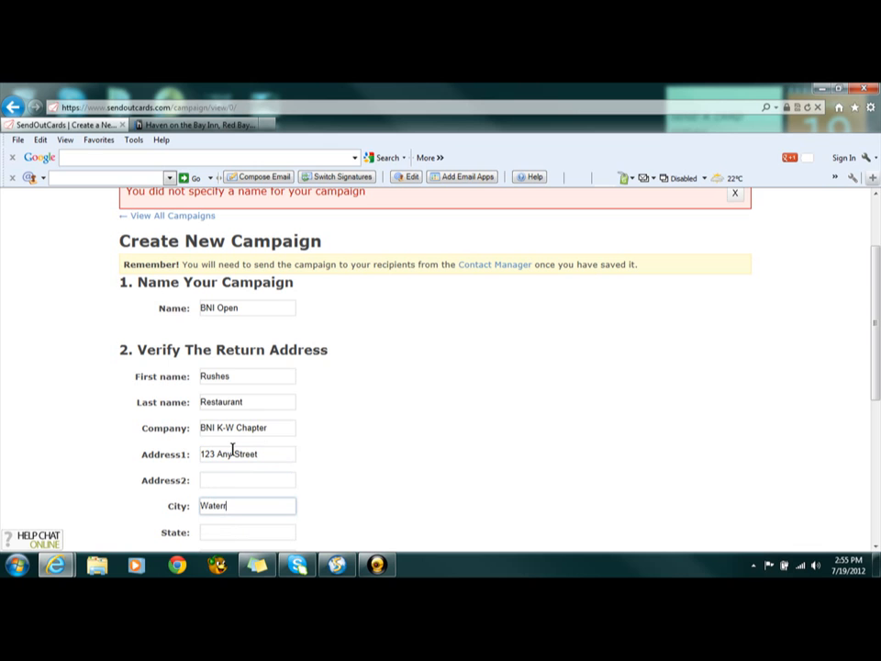
key("BackSpace")
type("loo")
key("Tab")
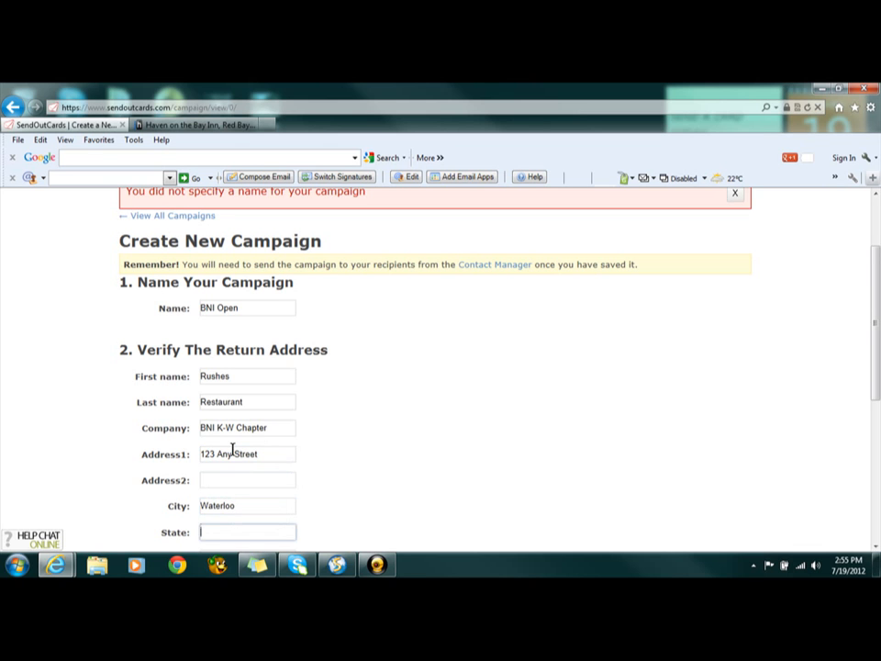
type("ON")
key("Tab")
type("n2j")
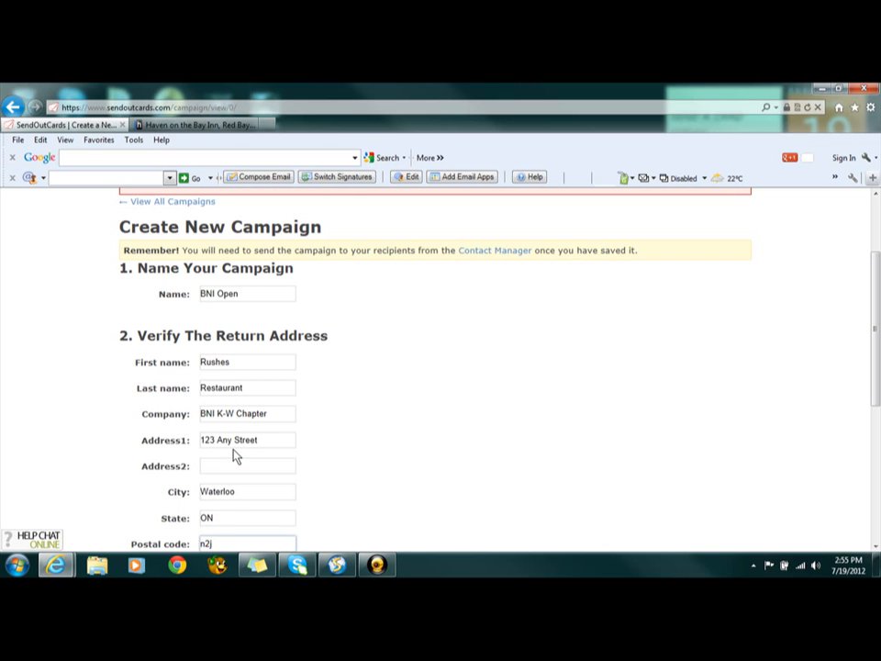
type(" 5k9")
key("Tab")
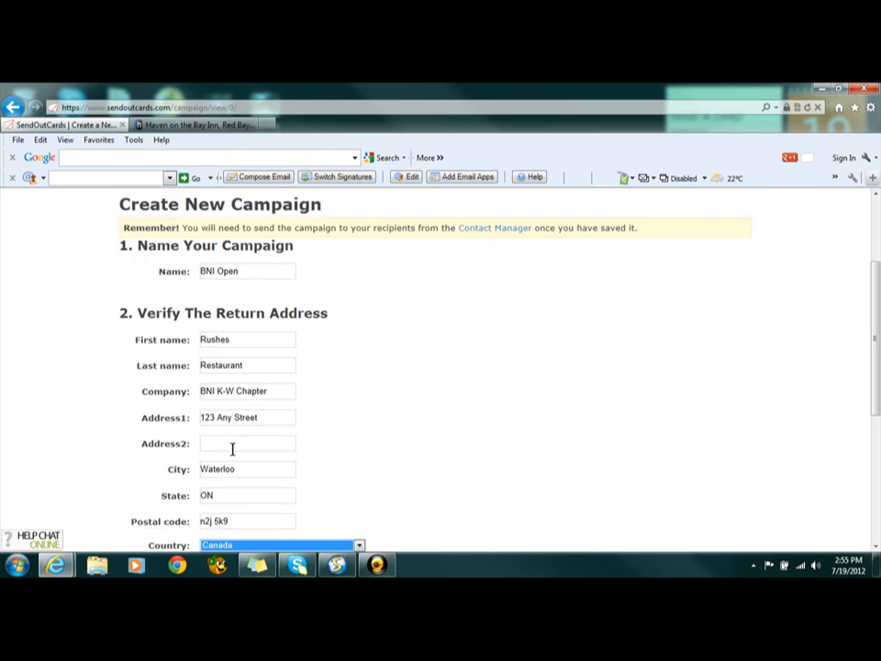
key("Tab")
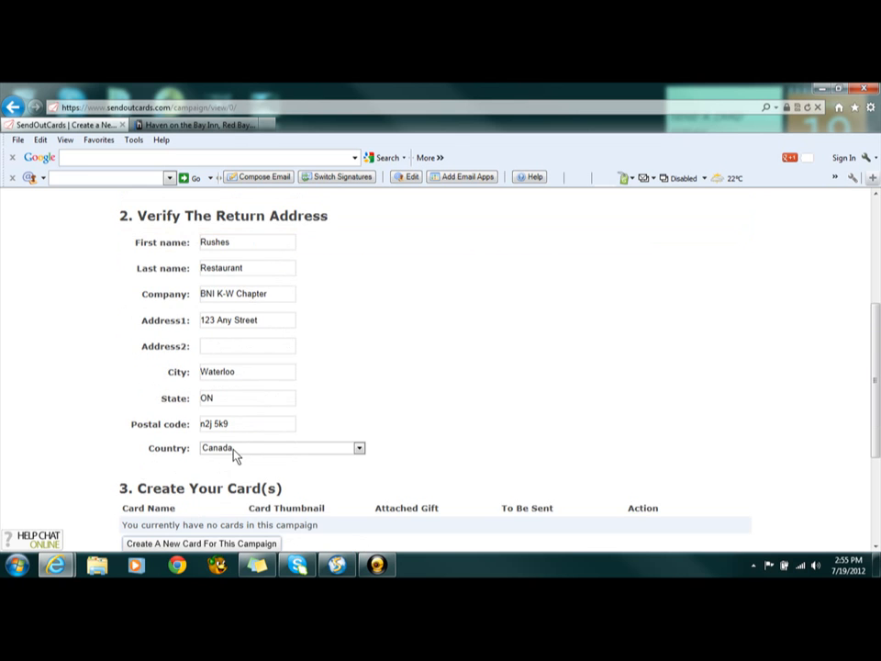
Add the message "Thank You for comming!" on the second line of the return address
scroll(234, 455, "down", 1)
scroll(233, 452, "up", 2)
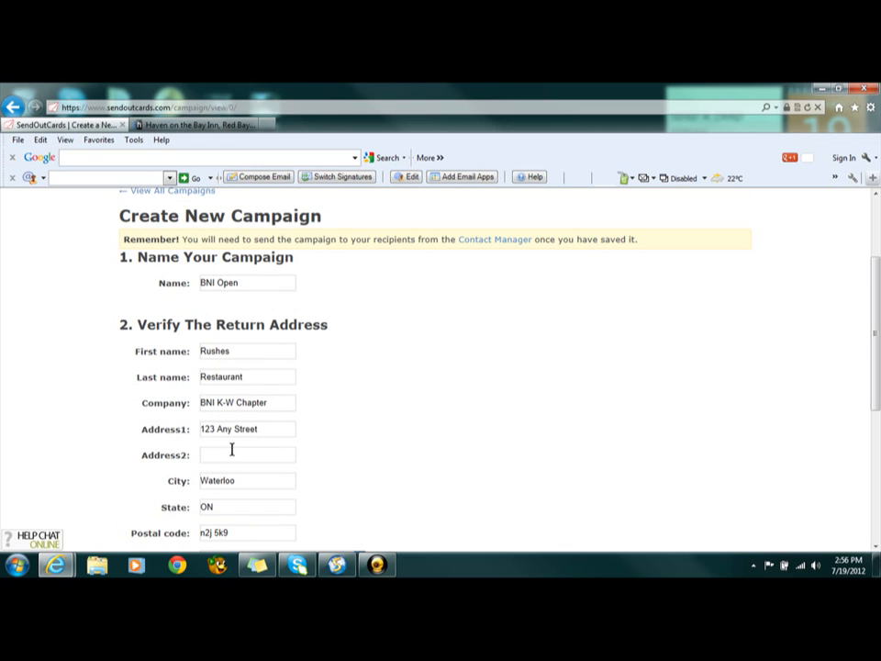
left_click(235, 456)
type("Thank You for comming!")
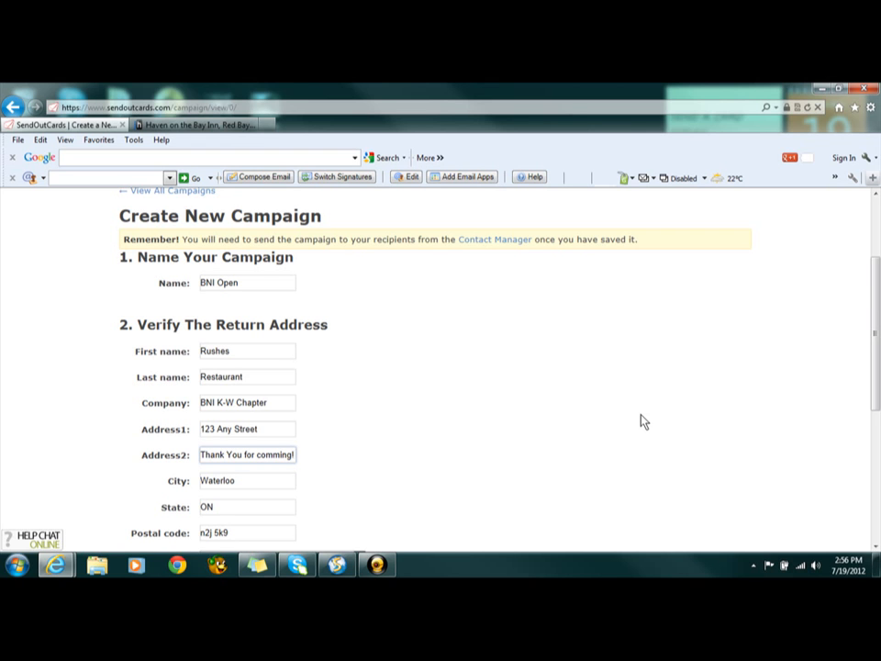
Replace the return address's first name with "El Presdidente" and its last name with the sender's name
double_click(279, 355)
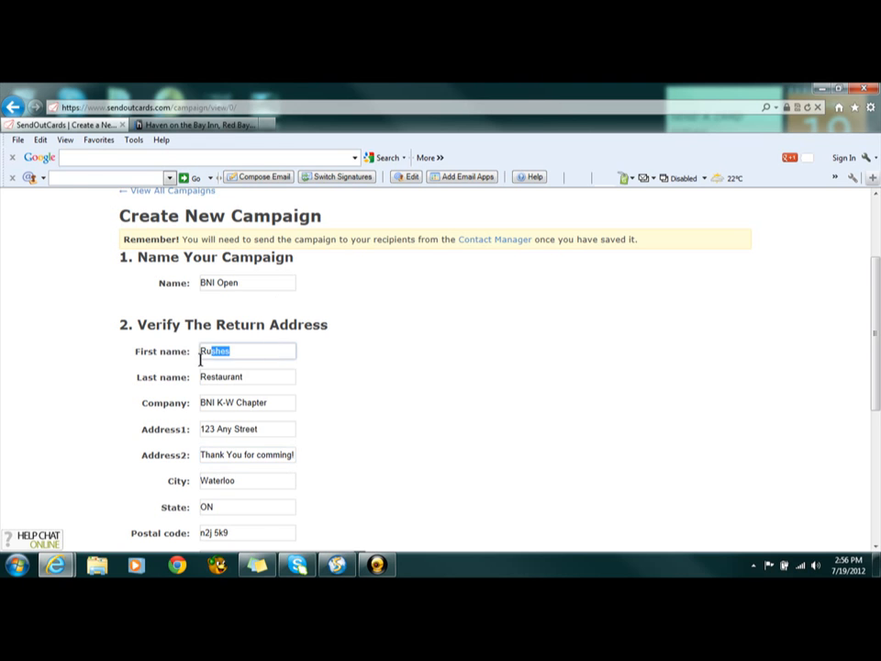
type("El P")
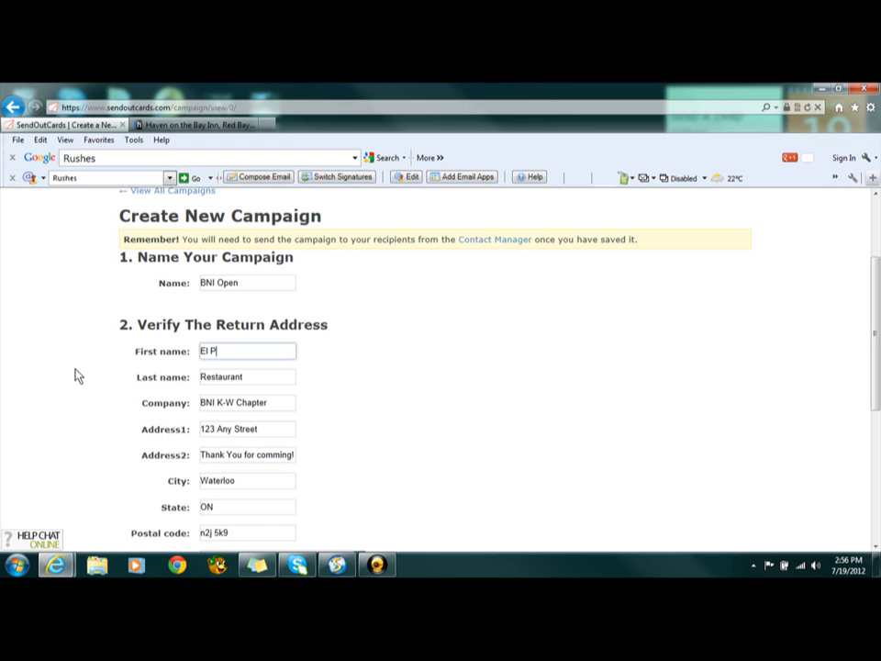
type("resdidente")
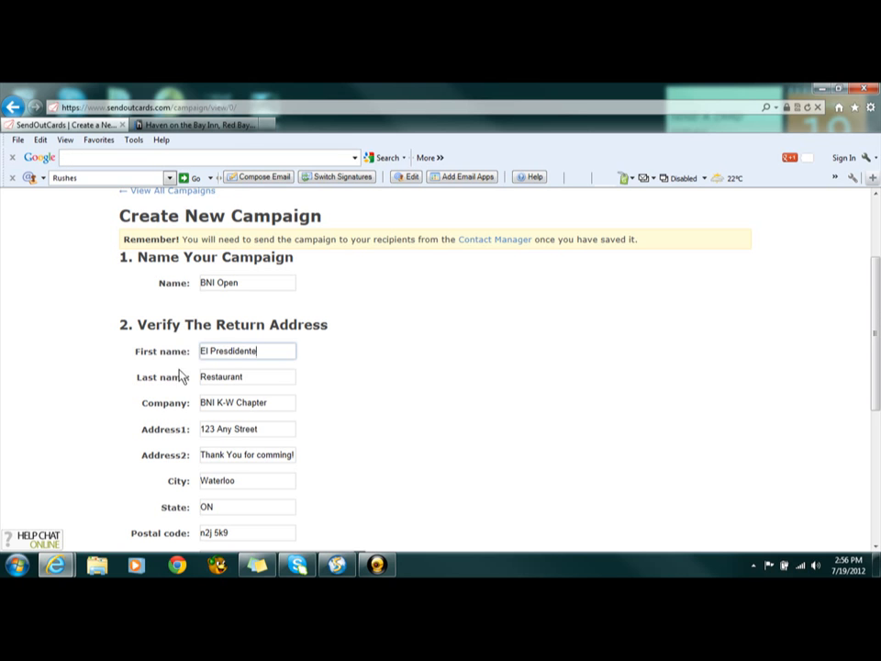
left_click_drag(279, 383, 181, 377)
type("Rob")
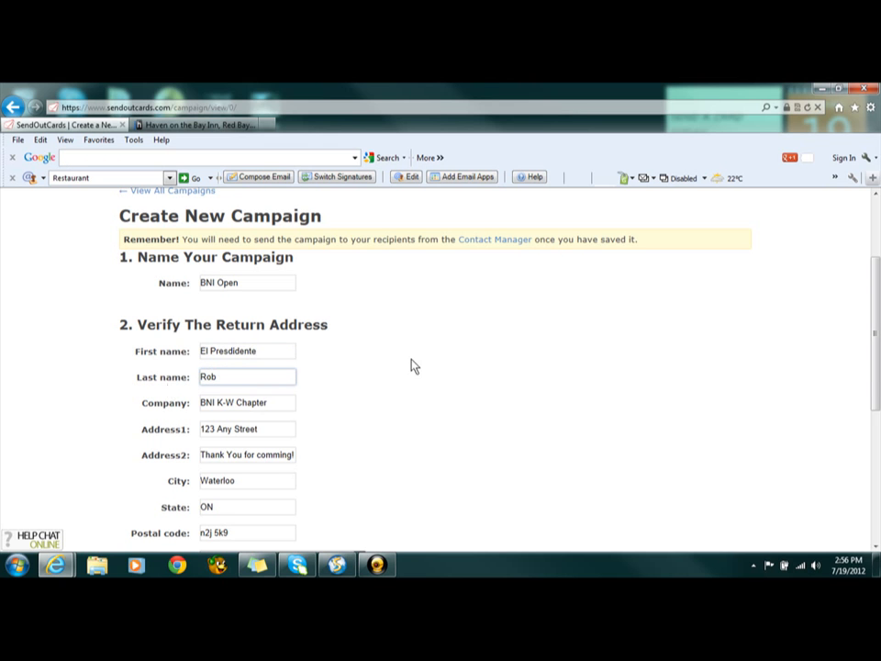
Start creating a new card for the "BNI Open" campaign
scroll(580, 345, "down", 1)
scroll(580, 345, "down", 4)
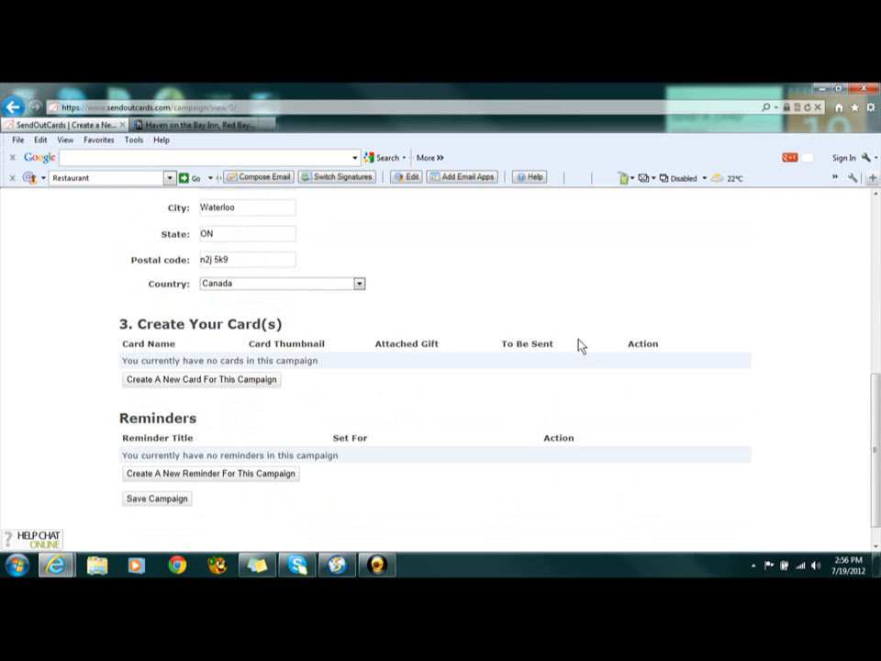
left_click(192, 379)
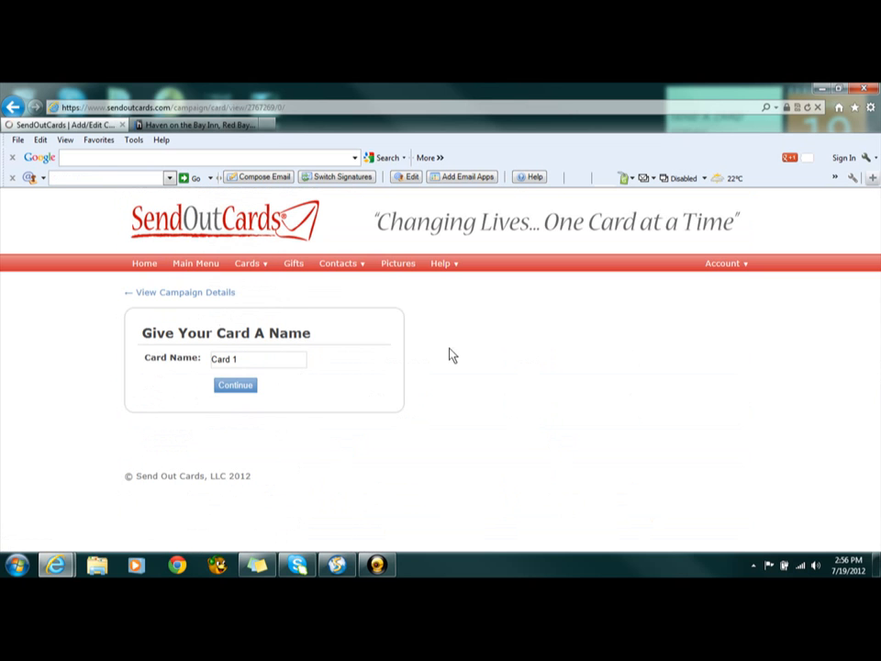
Keep "Card 1" as the card's name and continue to the card catalog
key("ctrl+a")
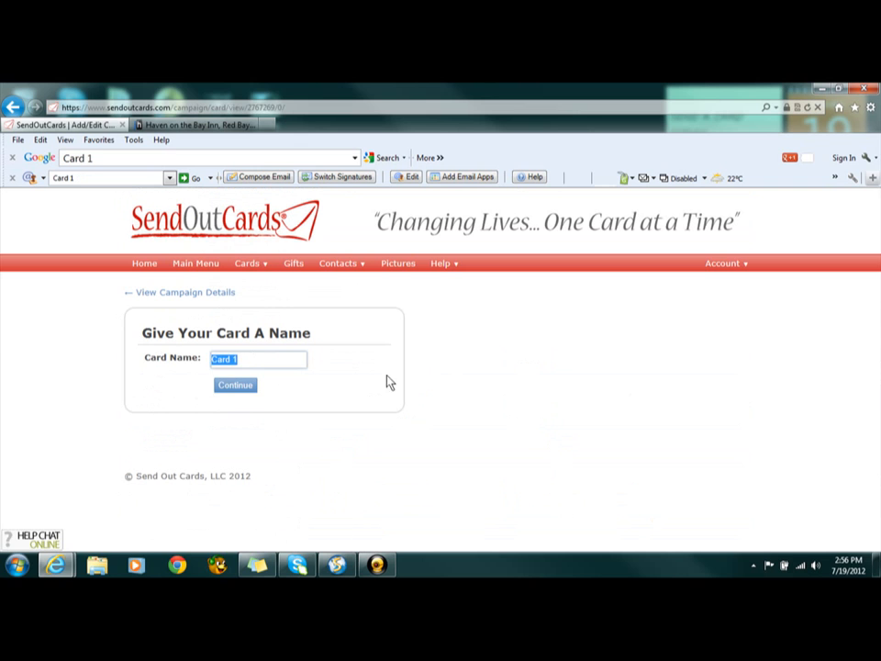
left_click(236, 386)
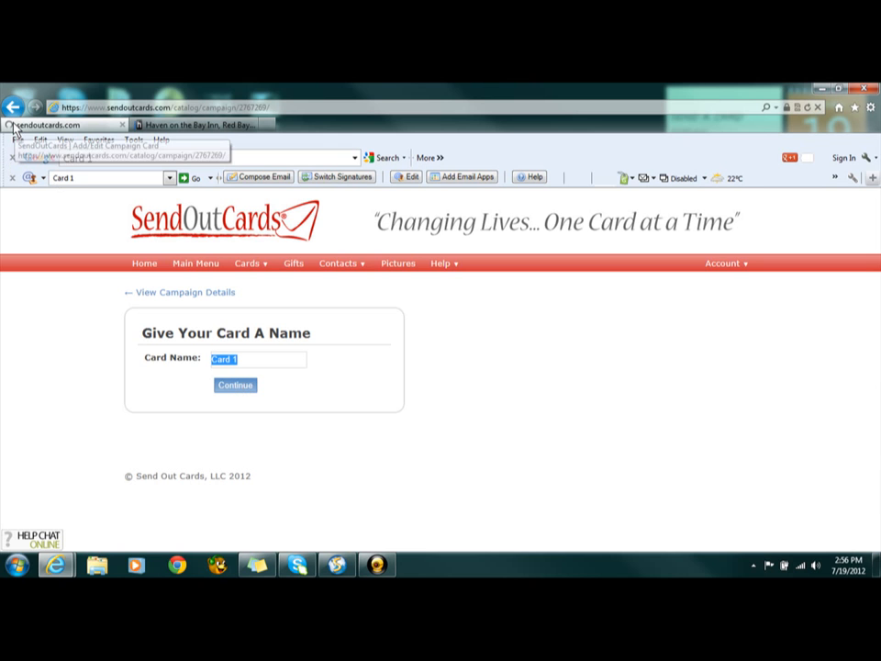
left_click(390, 565)
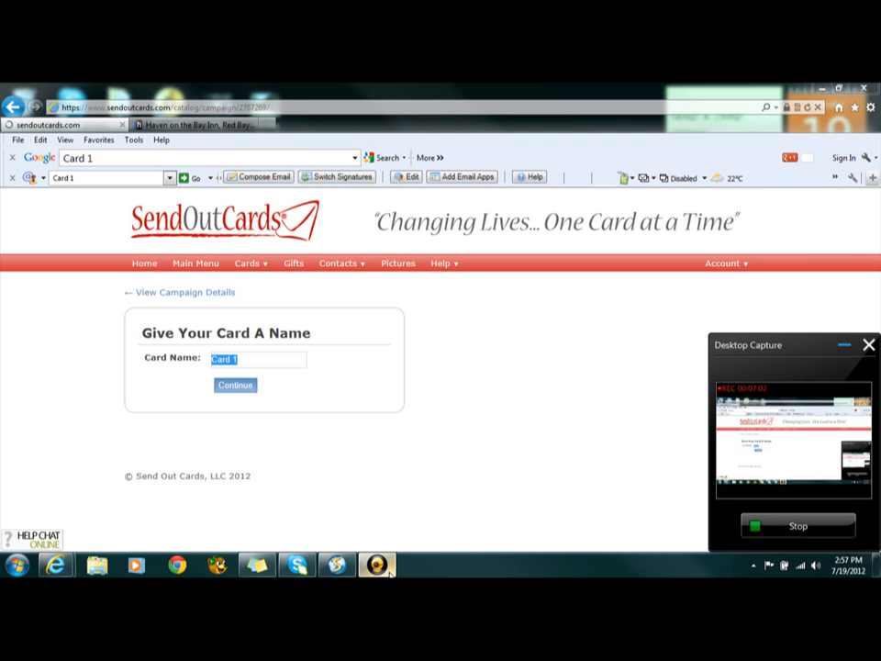
left_click(390, 573)
Show the Workplace designs from the Thank You cards in the catalog's Expressions category
scroll(174, 426, "down", 1)
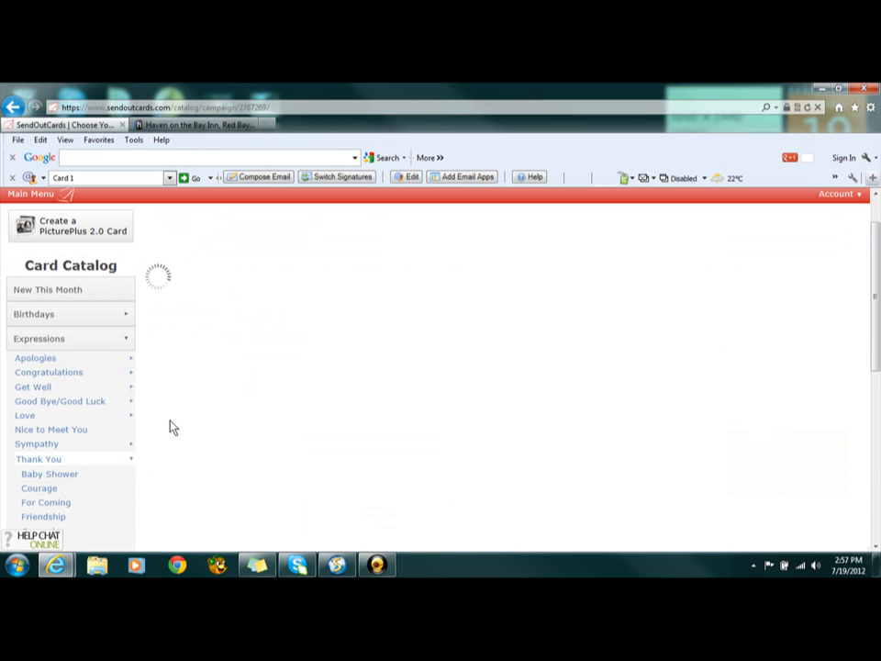
scroll(71, 334, "down", 1)
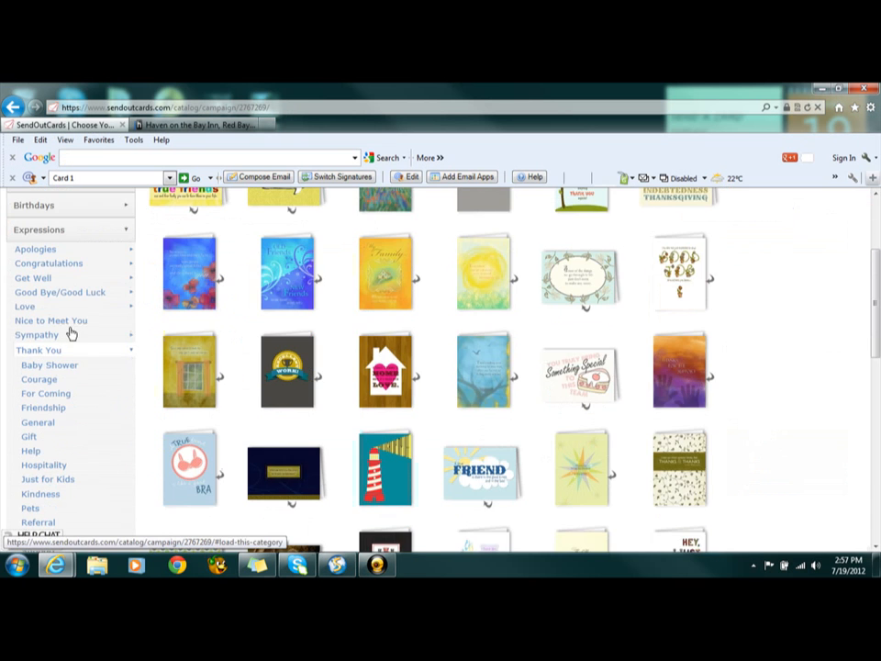
left_click(33, 238)
scroll(31, 262, "down", 3)
scroll(60, 390, "up", 1)
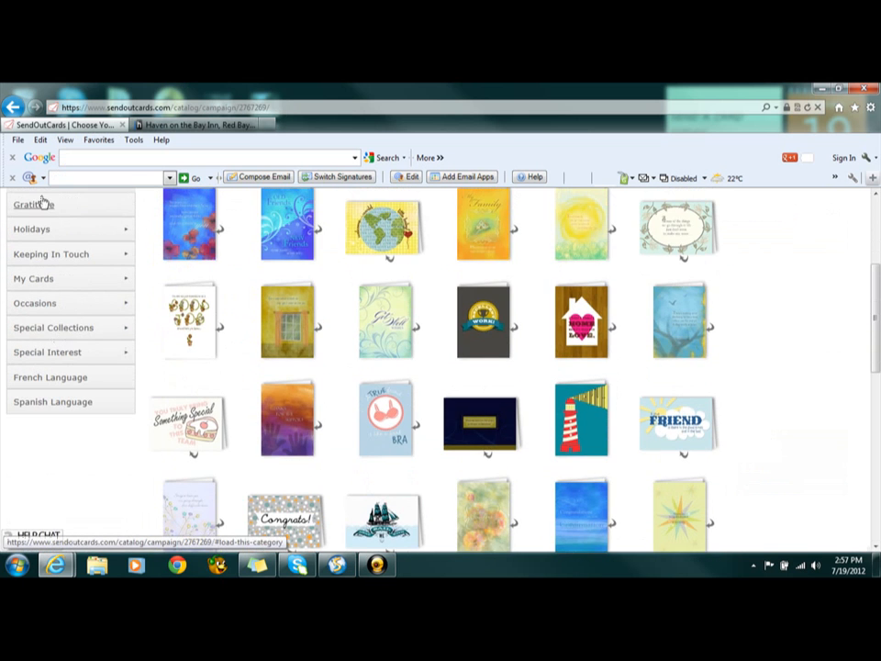
scroll(53, 320, "up", 3)
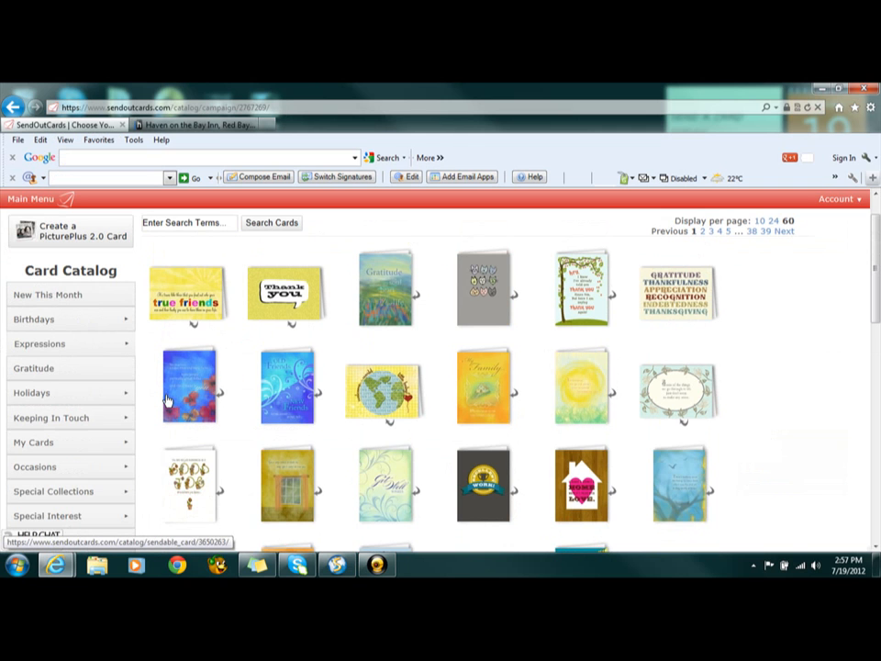
left_click(52, 347)
scroll(118, 401, "down", 1)
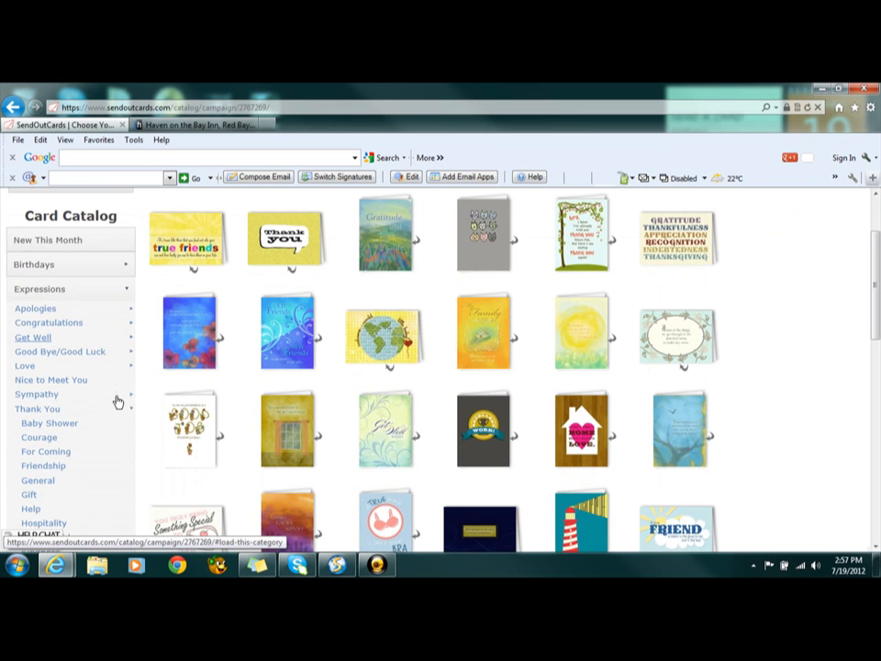
scroll(32, 407, "down", 3)
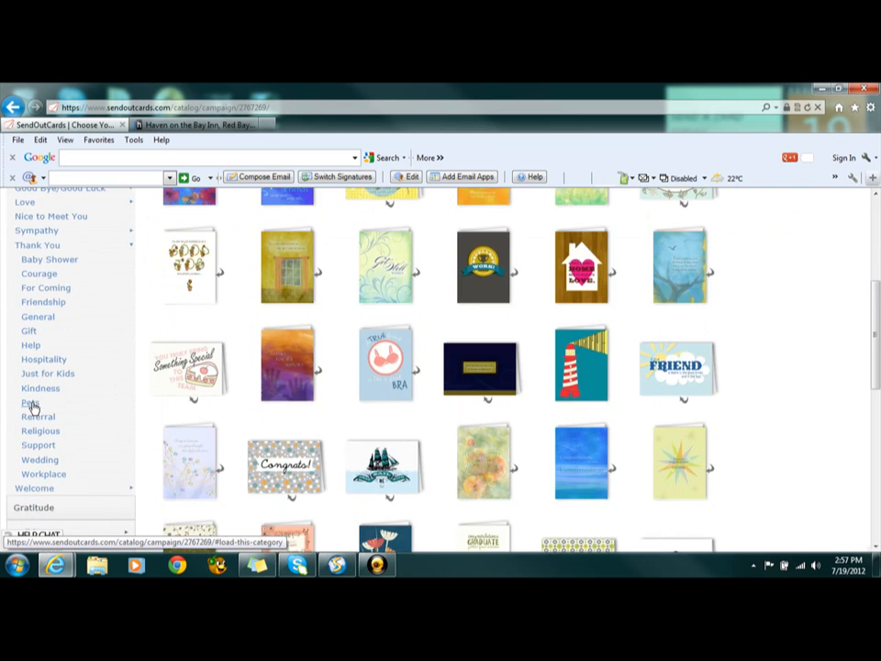
scroll(72, 440, "down", 1)
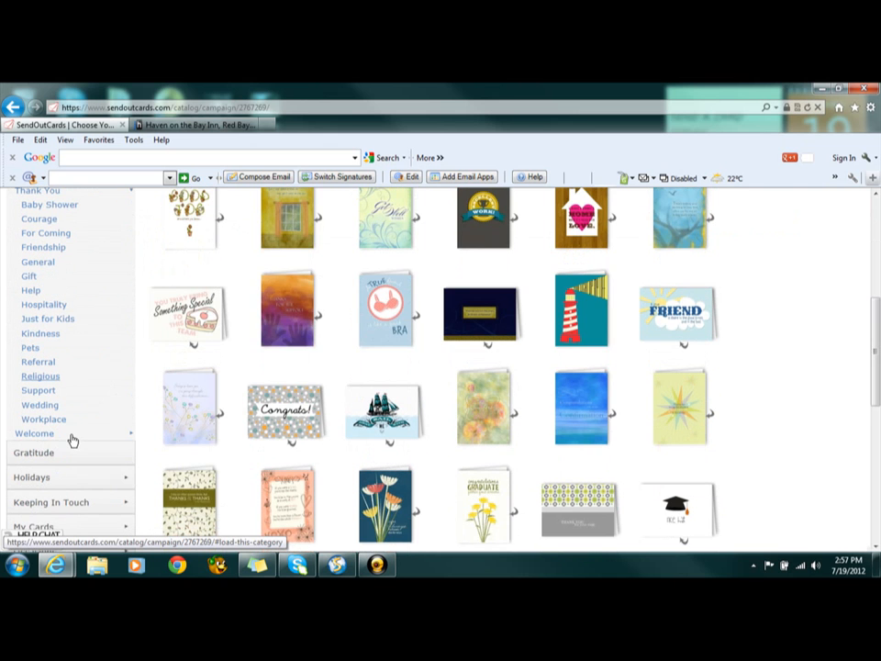
left_click(55, 425)
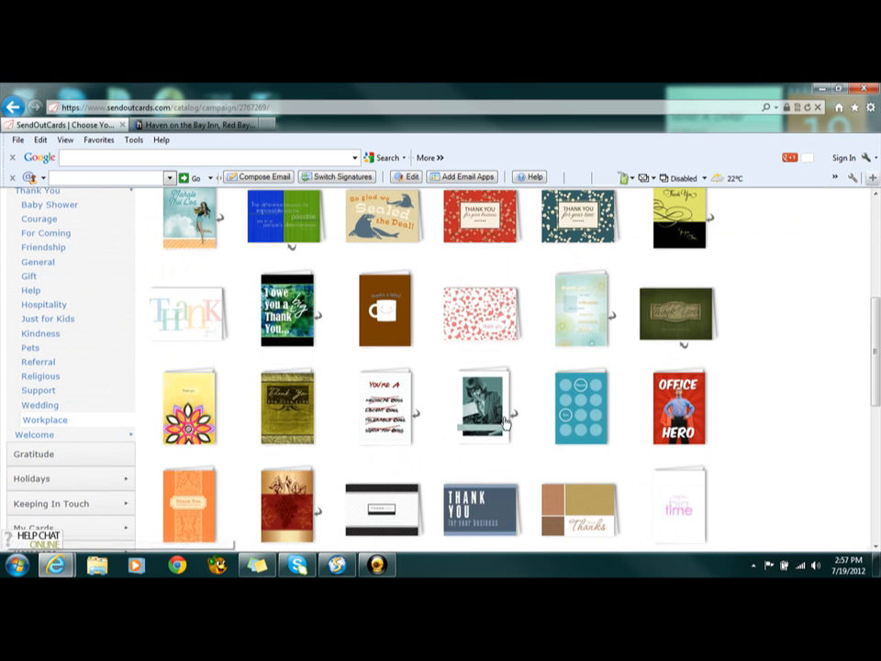
Preview the inside of the "With speed-like super powers..." card and create a 7" x 5" 2 panel card from it
scroll(511, 420, "down", 3)
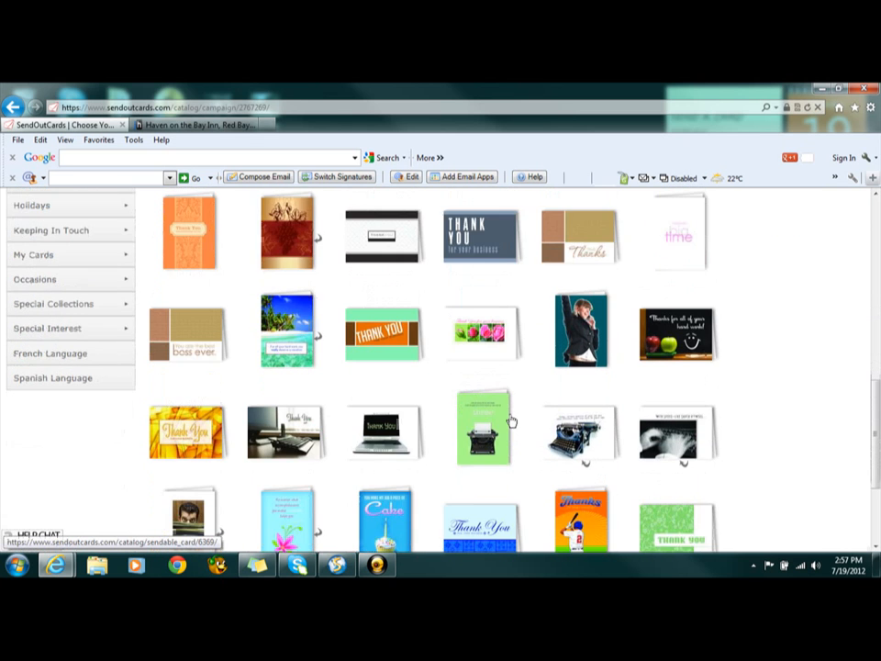
scroll(512, 419, "down", 3)
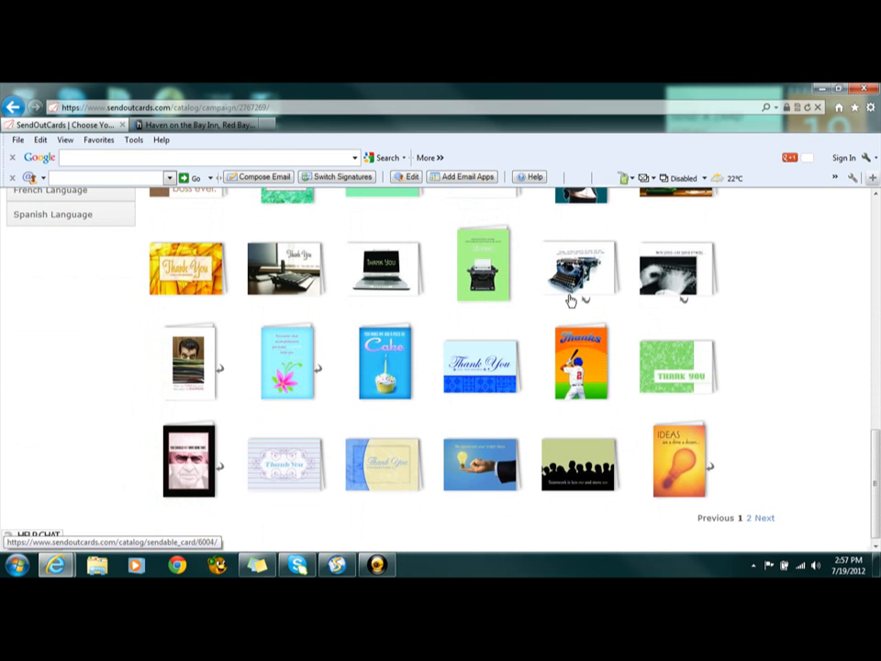
left_click(653, 275)
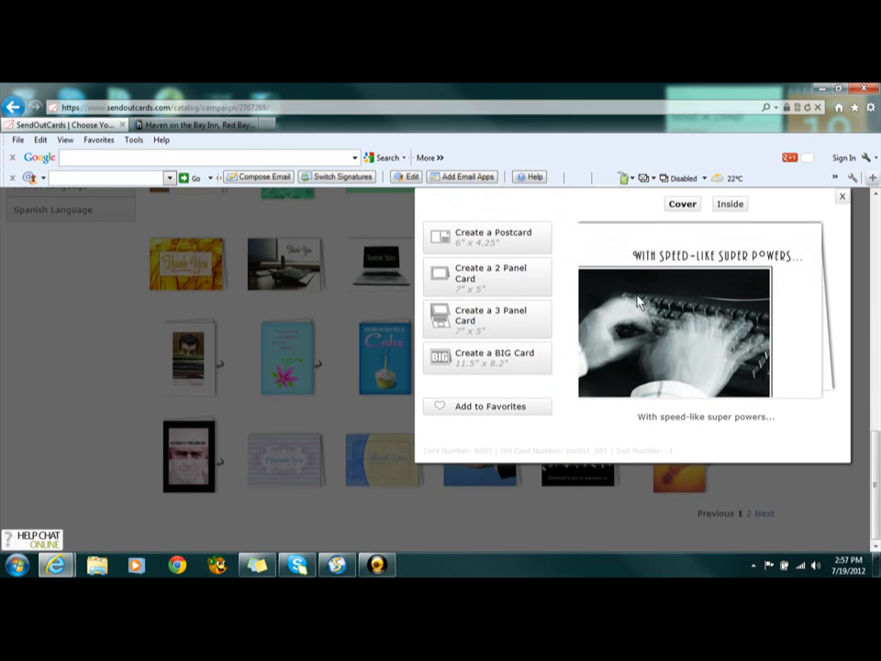
left_click(743, 202)
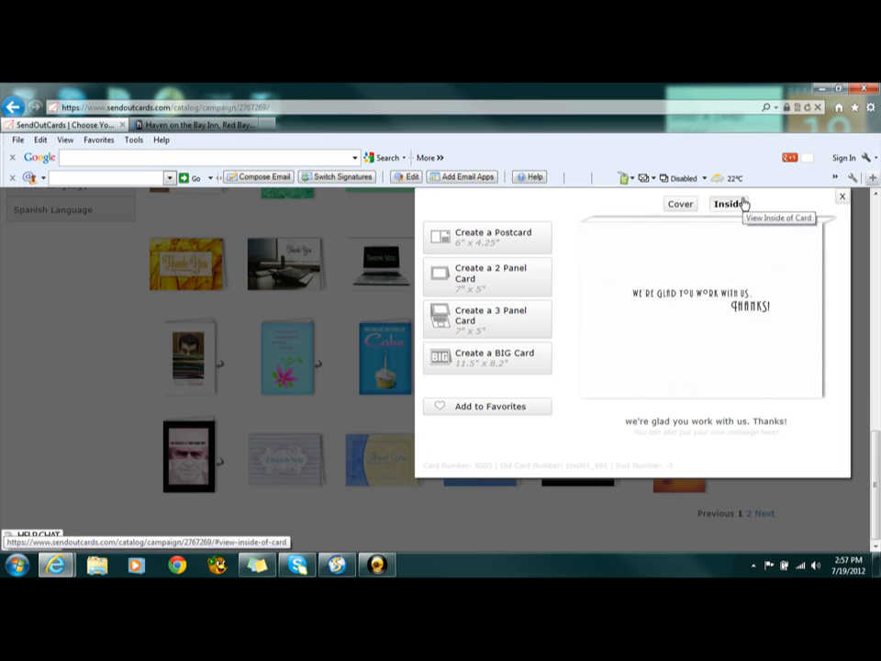
left_click(493, 290)
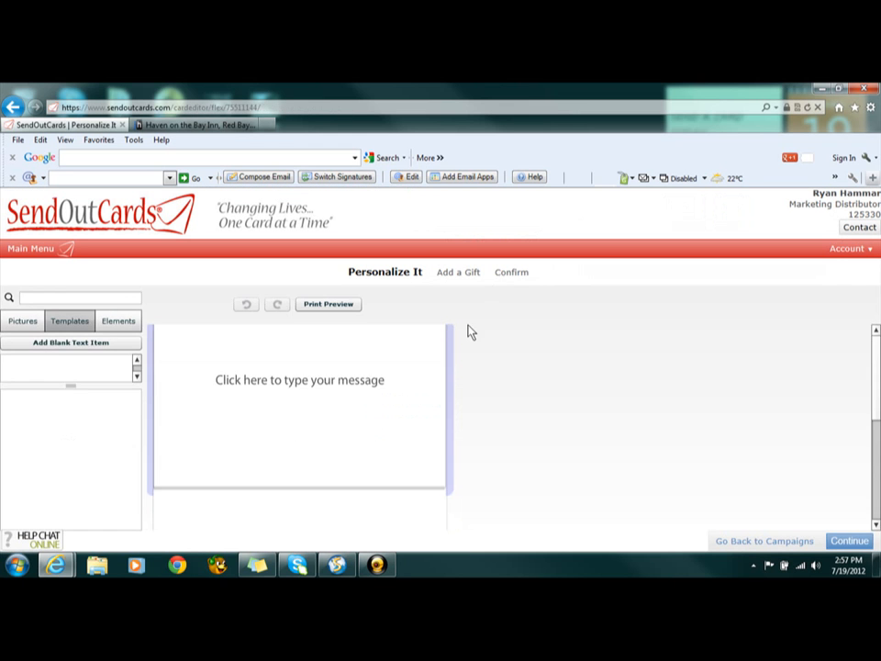
Start the card's inside message with the recipient's first-name placeholder, a comma and a blank line
left_click(339, 411)
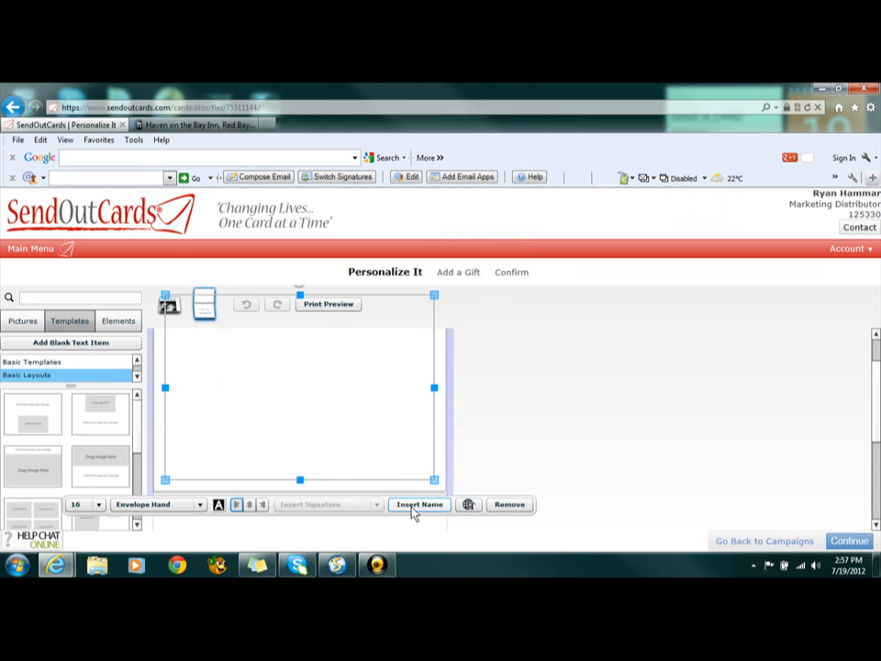
left_click(412, 505)
left_click(415, 451)
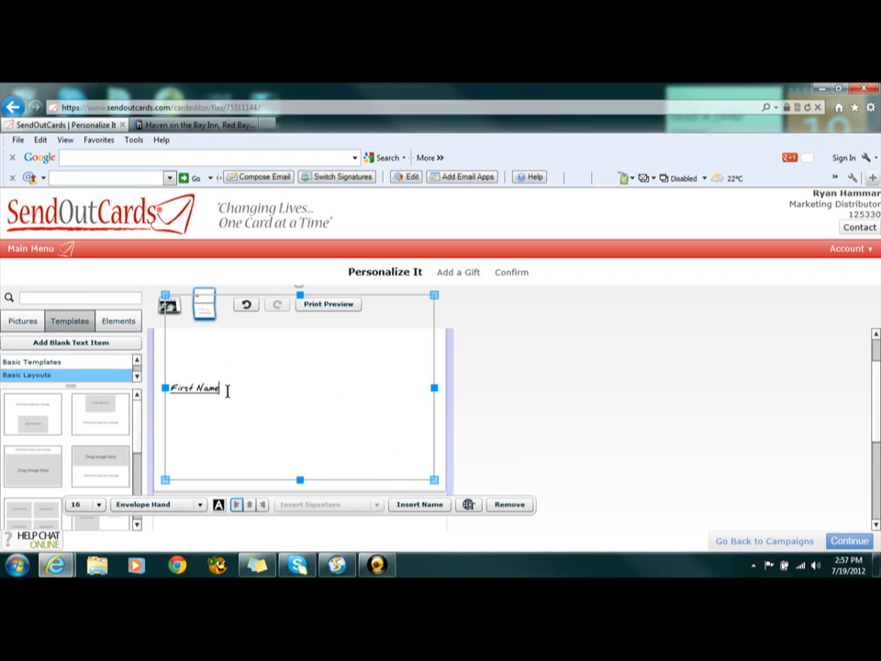
type(",")
key("Return")
key("Return")
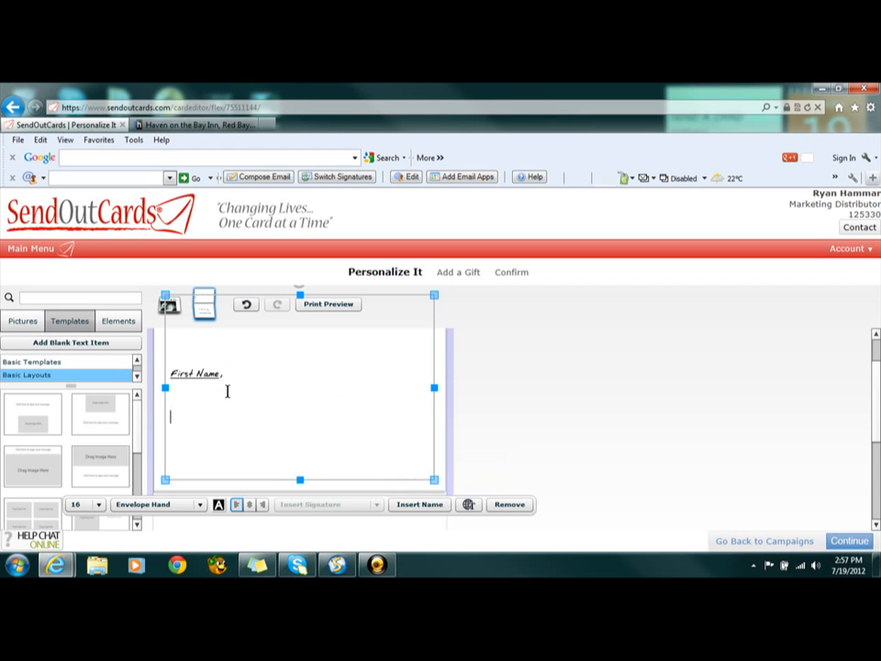
Write the message "Hey thanks for coming, if you want join give us call, we'll be glad to help" below the greeting
type("Hey thank")
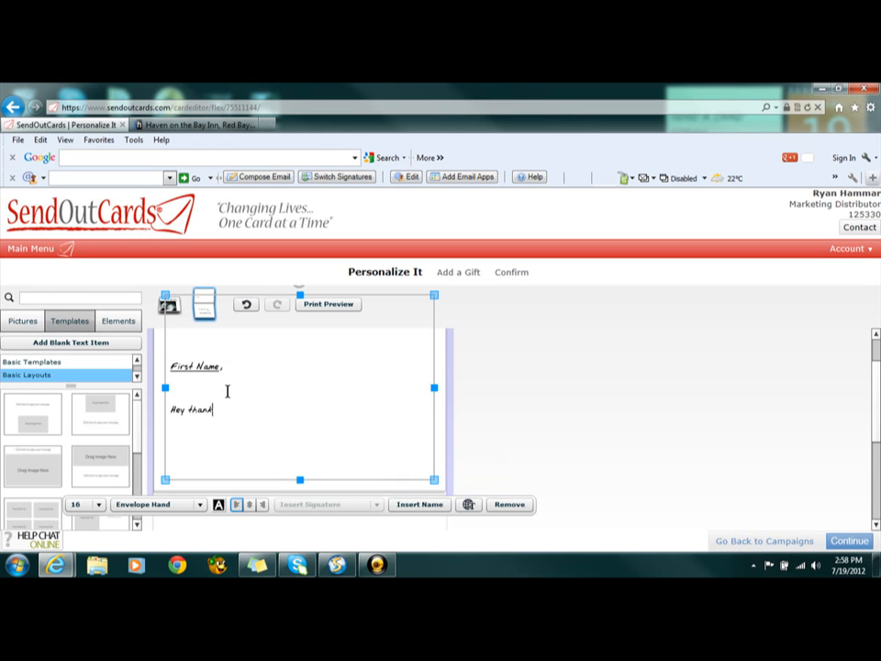
type("s for coming, if you")
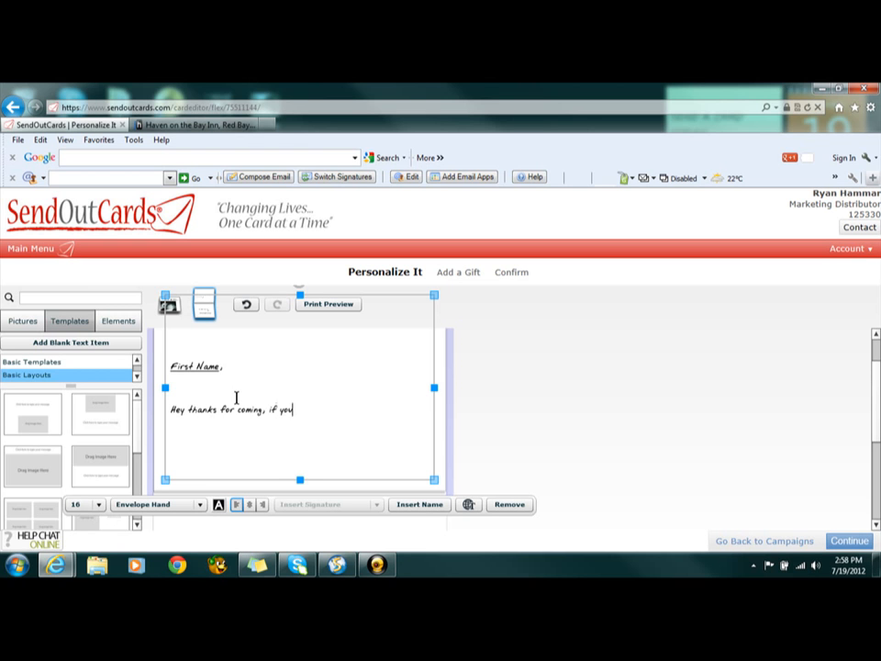
type("want join give us call, we'll")
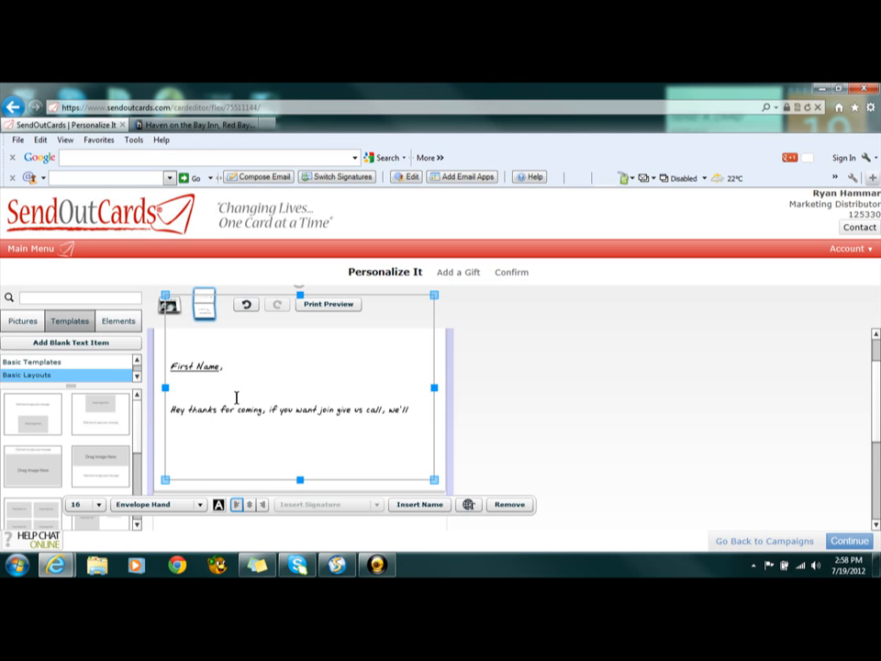
type(" be glad to help")
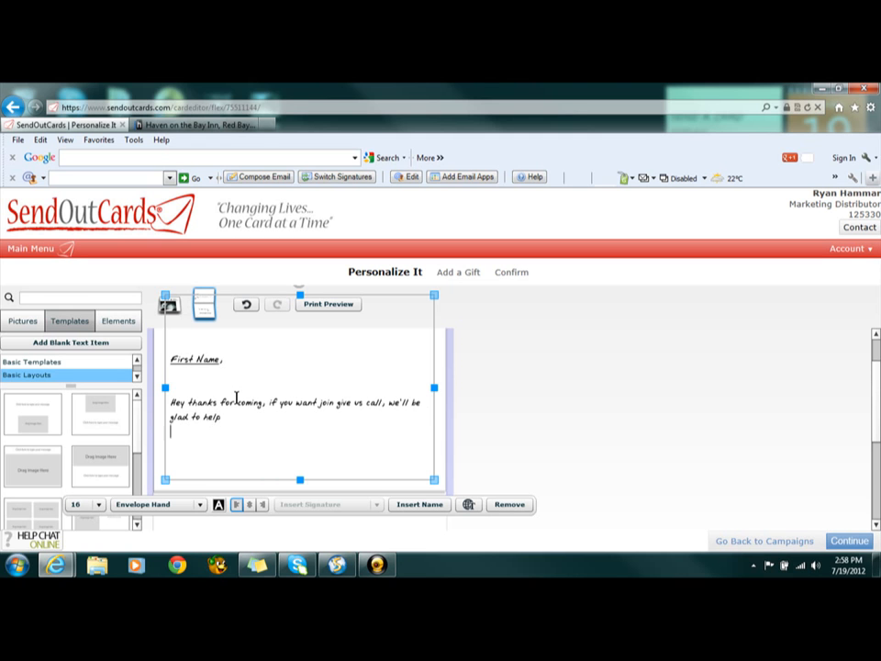
Sign the message "..BNI K-W" below a blank line and finish editing the text
key("Return")
key("Return")
type("..BNI K-W")
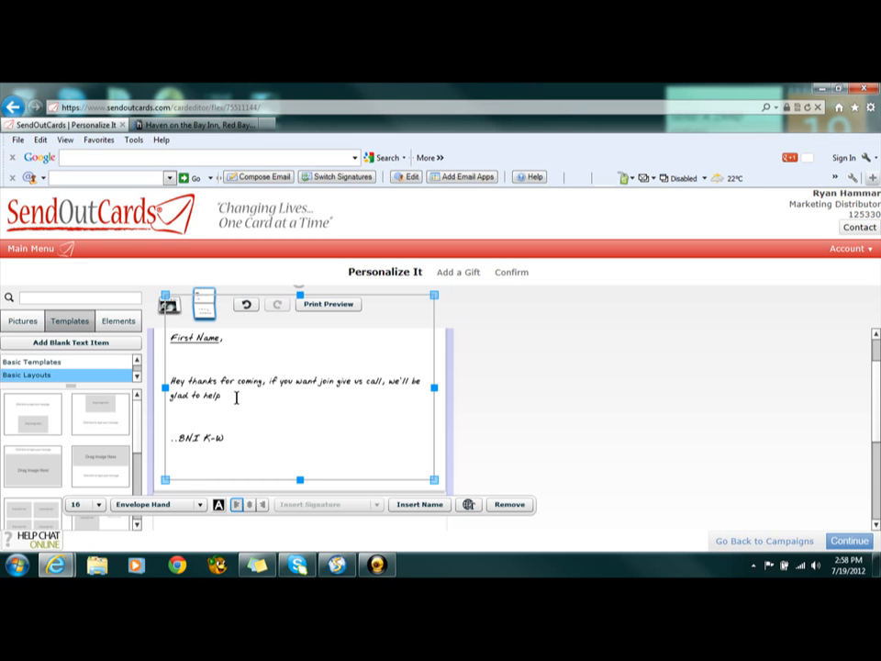
left_click(581, 351)
Check the card's lower inside panel, finish personalizing the card and continue without a gift
scroll(582, 350, "down", 1)
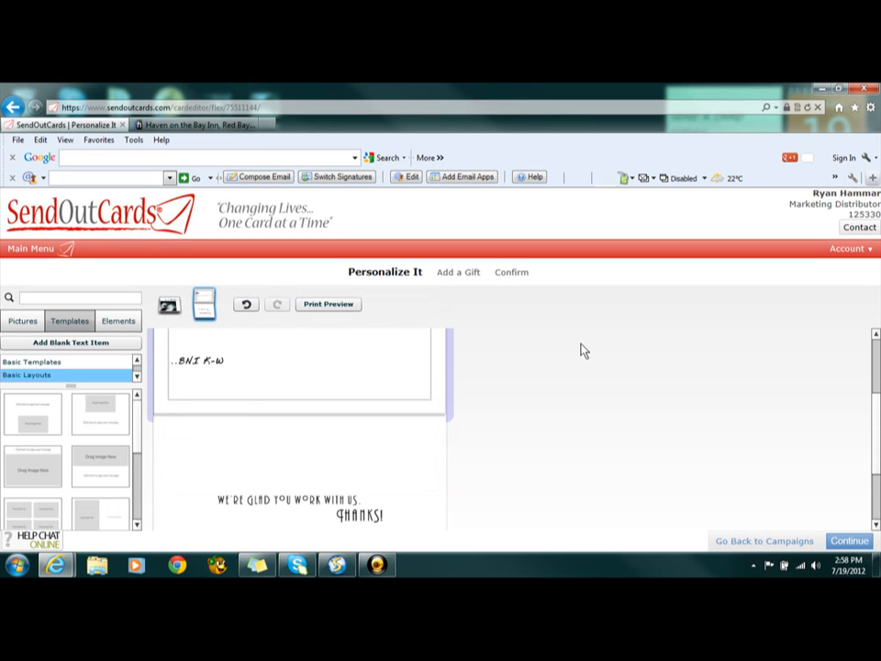
scroll(597, 350, "down", 1)
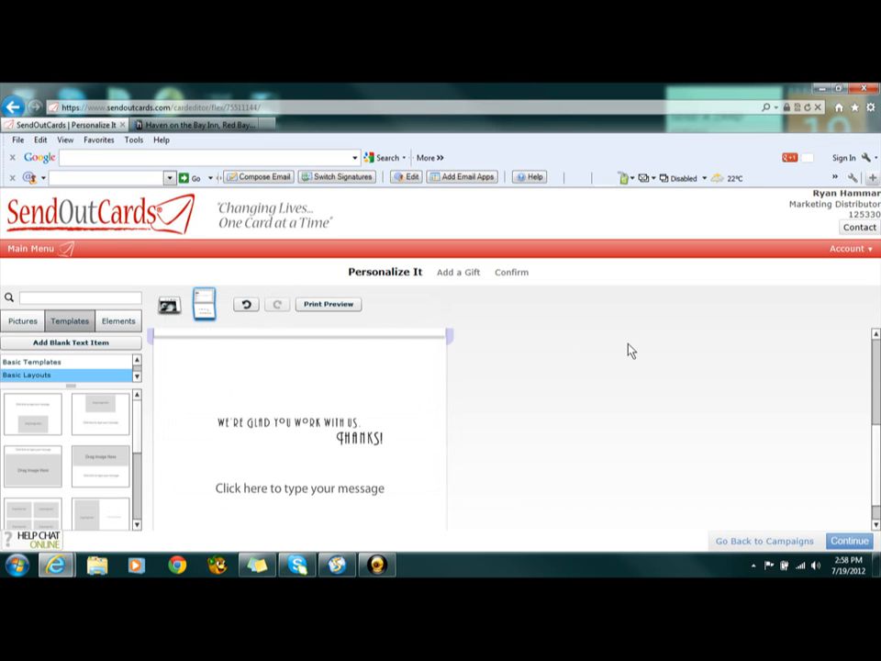
left_click(863, 544)
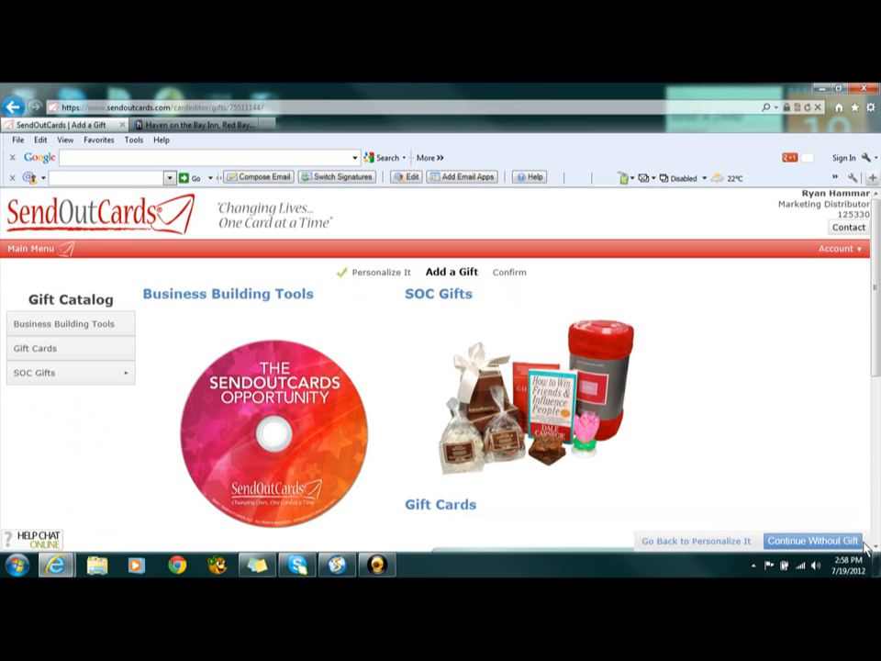
left_click(856, 542)
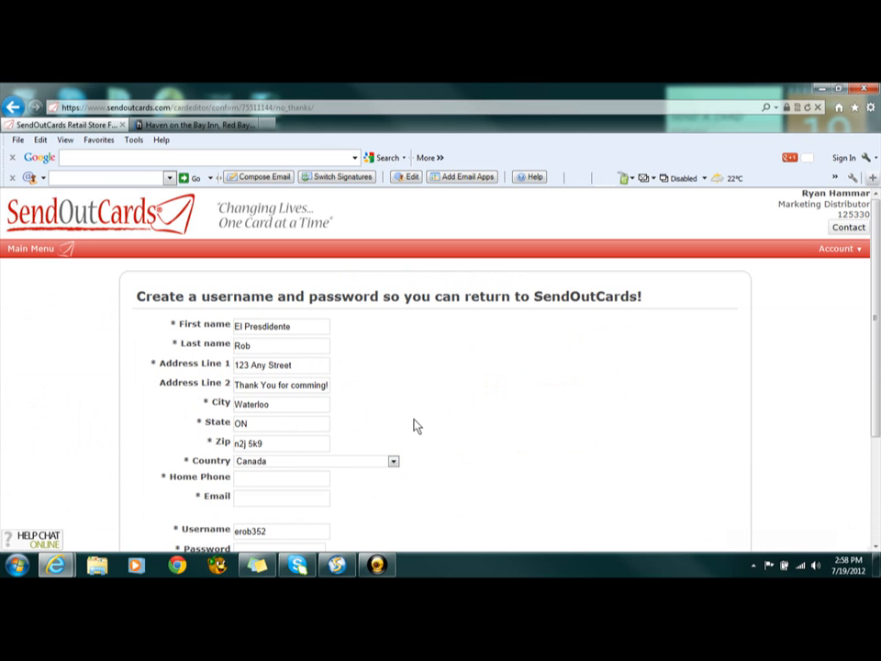
Look over the username and password creation form, leave it unfilled and log out of the account
scroll(413, 425, "down", 3)
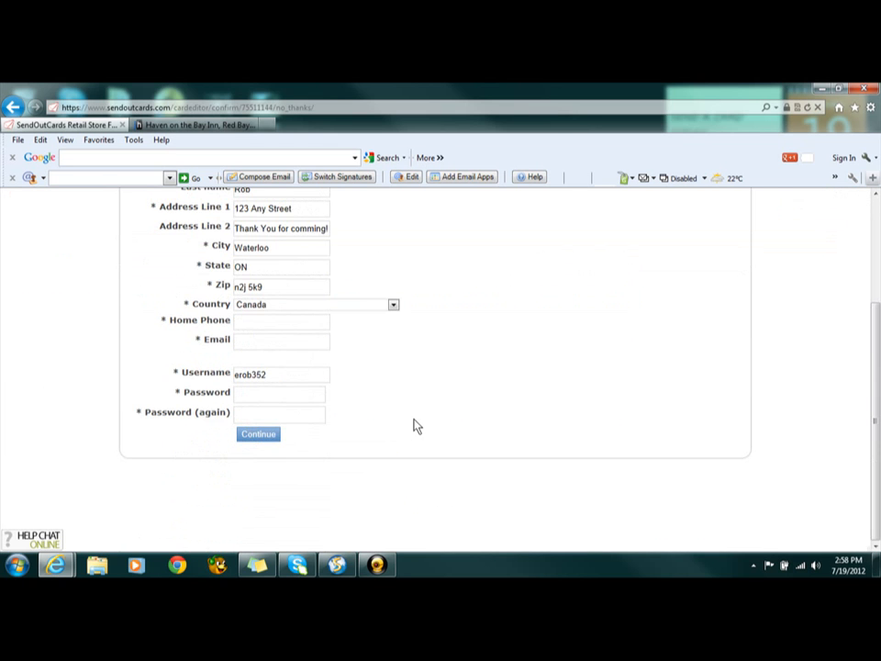
scroll(413, 425, "up", 3)
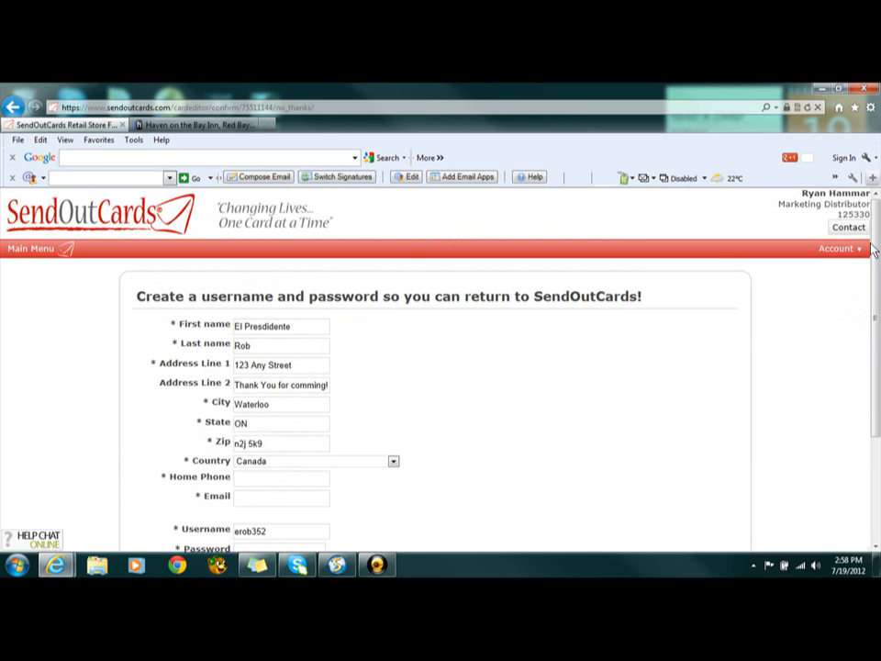
mouse_move(858, 248)
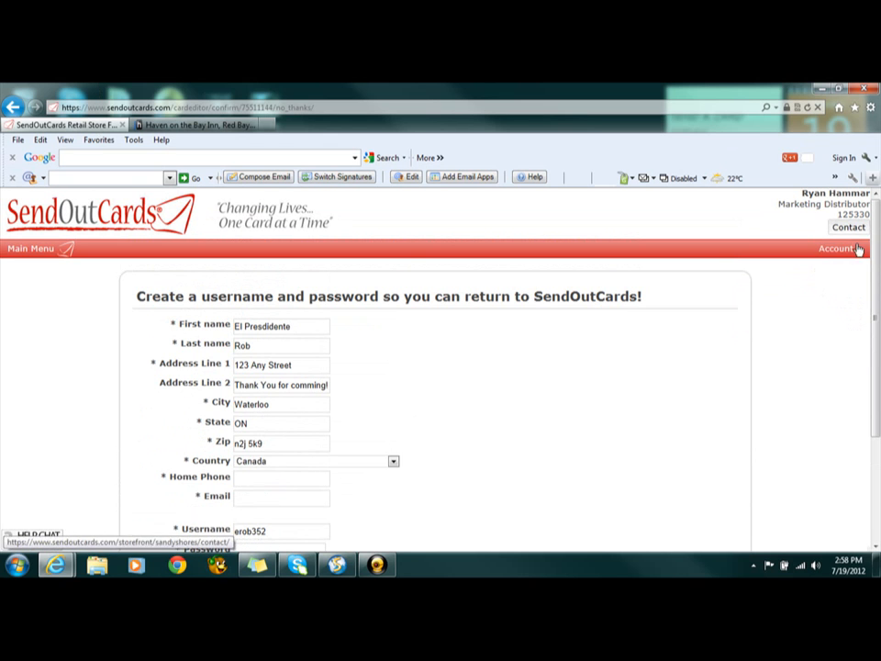
left_click(849, 329)
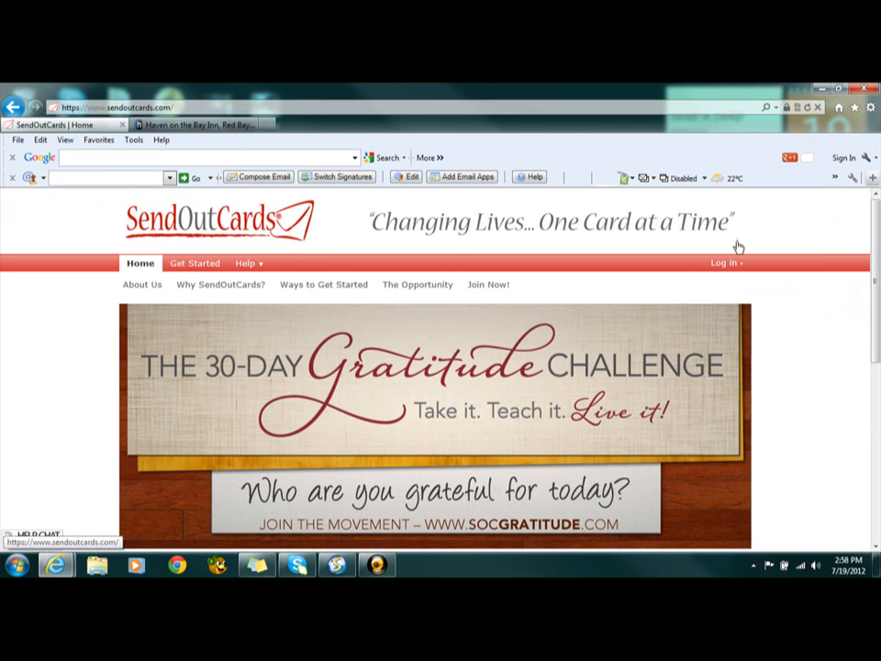
Log in to SendOutCards with the distributor account's saved username and password
left_click(720, 267)
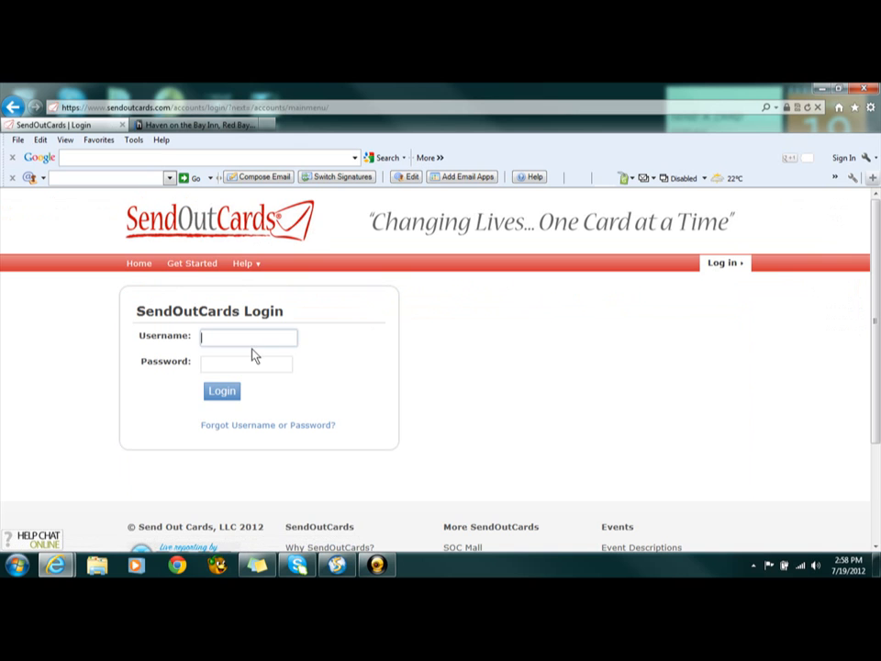
type("12")
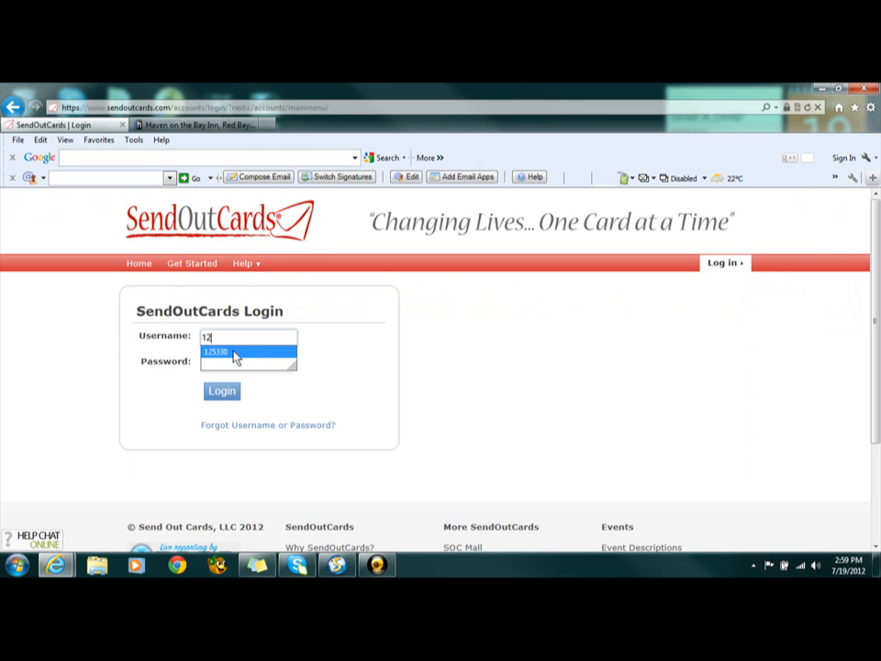
left_click(235, 357)
left_click(226, 391)
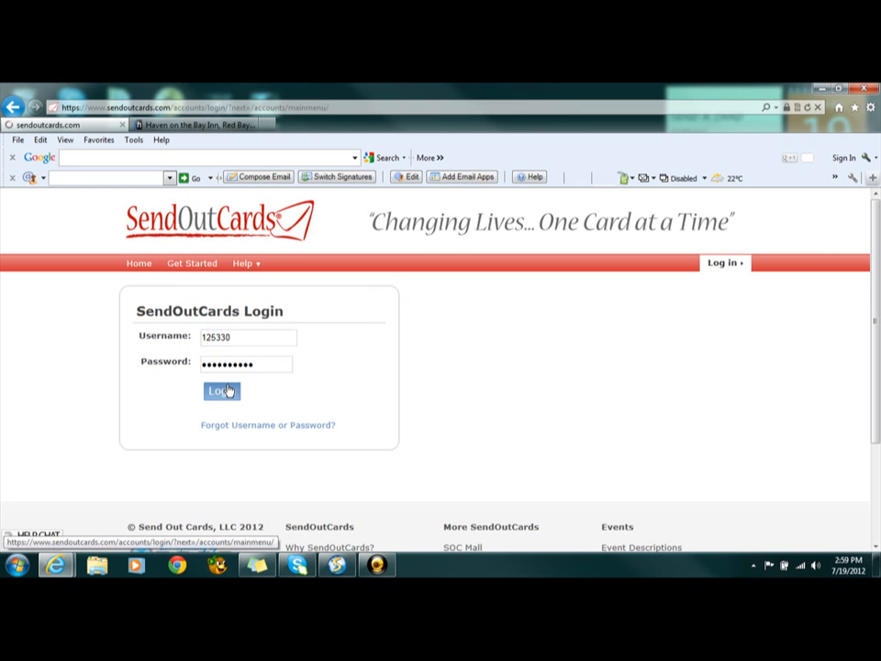
Look over the account's main menu page and the SendOutCards home page
scroll(230, 389, "down", 3)
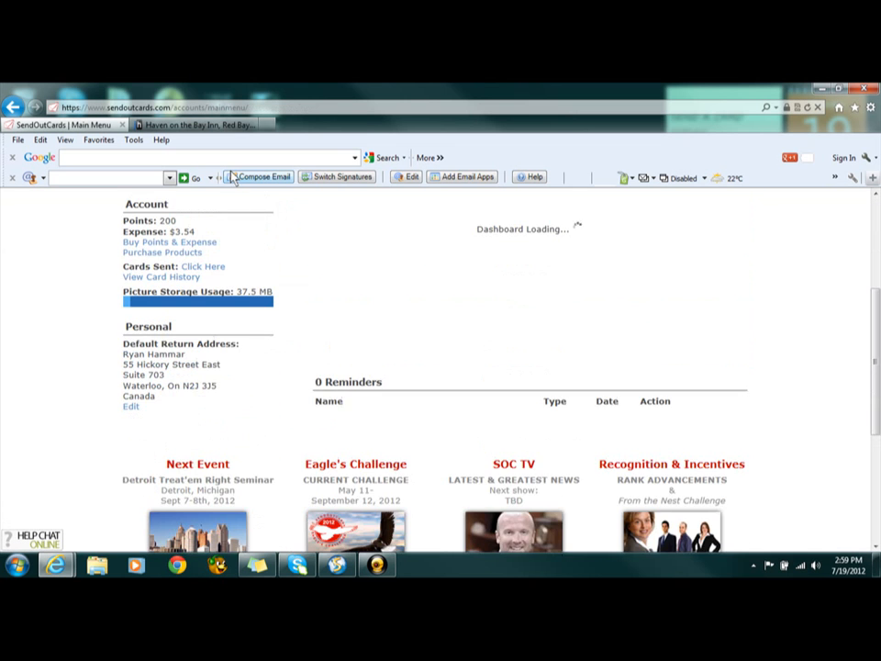
scroll(321, 263, "up", 3)
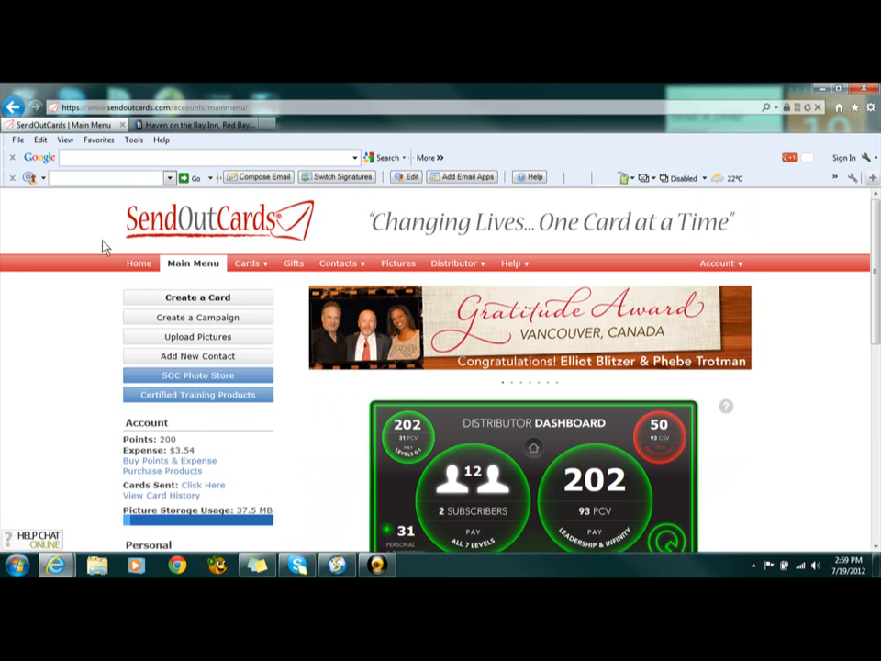
left_click(150, 269)
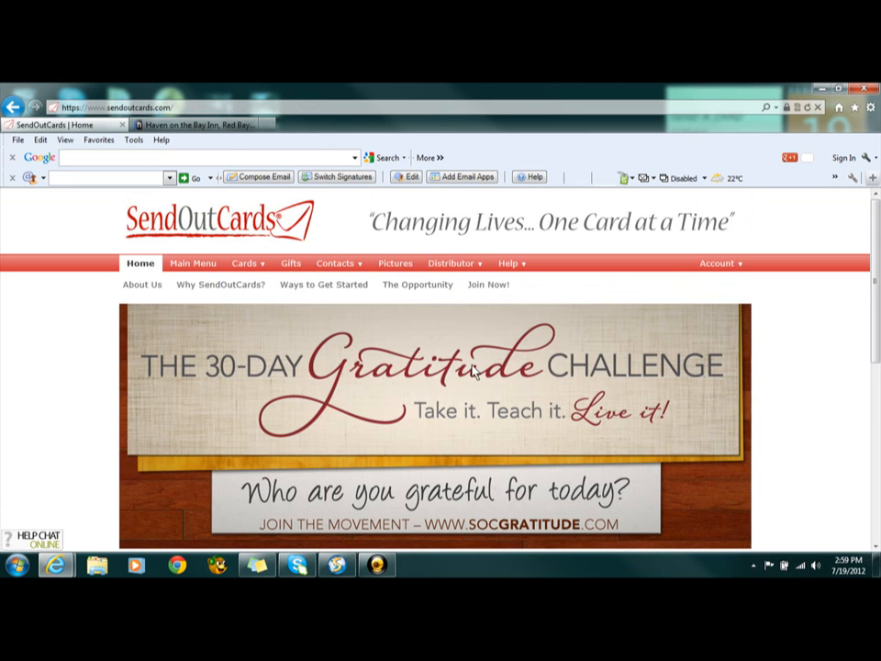
scroll(472, 369, "down", 2)
scroll(478, 367, "up", 2)
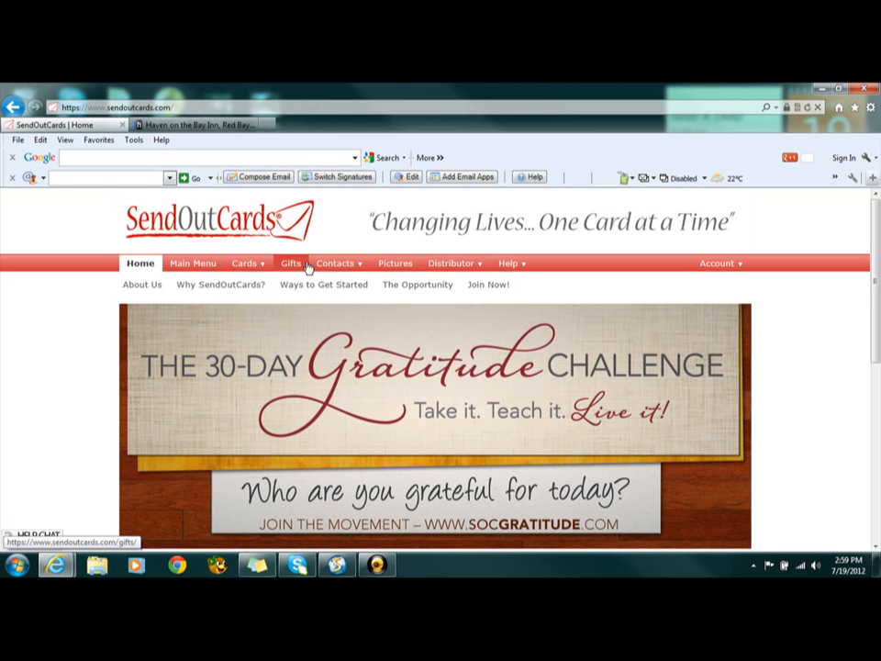
Open the campaigns list and look through all the saved campaigns
mouse_move(325, 260)
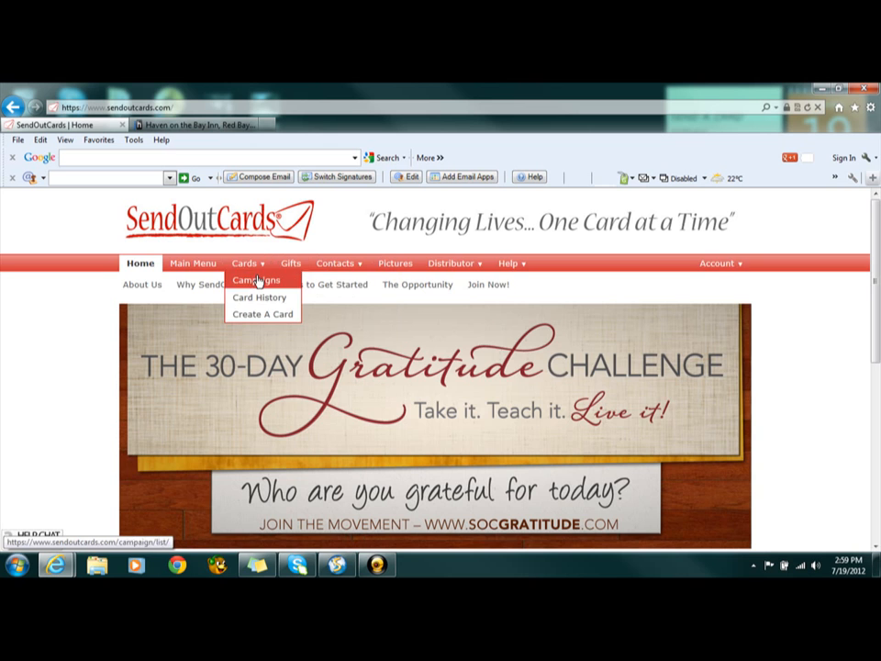
left_click(258, 280)
scroll(258, 282, "down", 2)
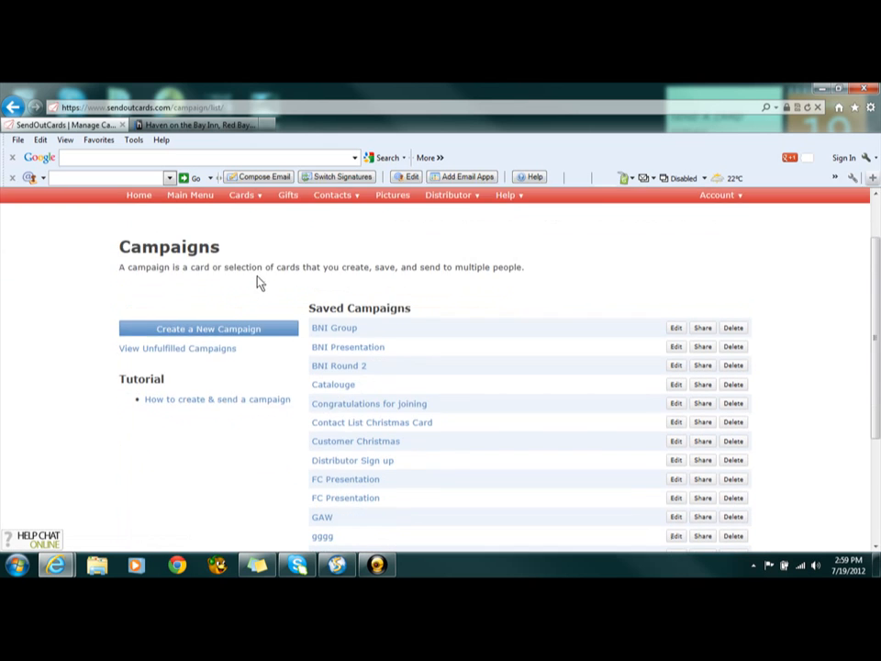
scroll(258, 284, "up", 2)
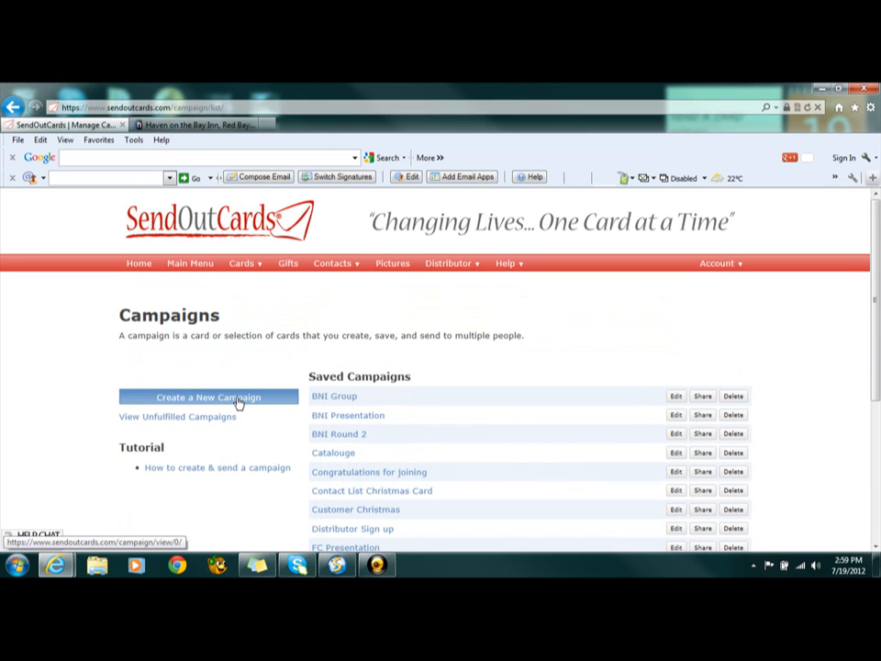
scroll(383, 395, "down", 3)
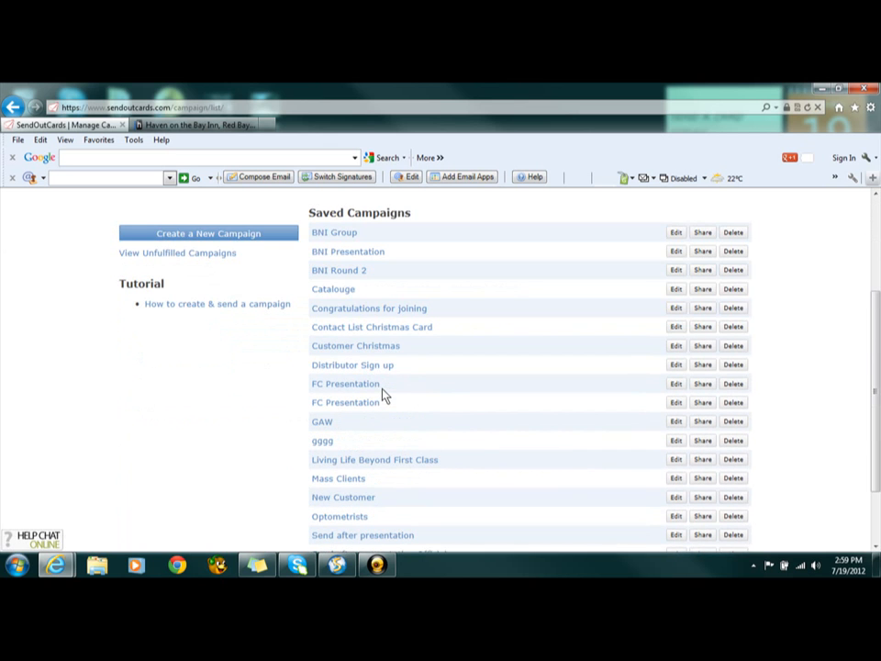
scroll(383, 394, "down", 2)
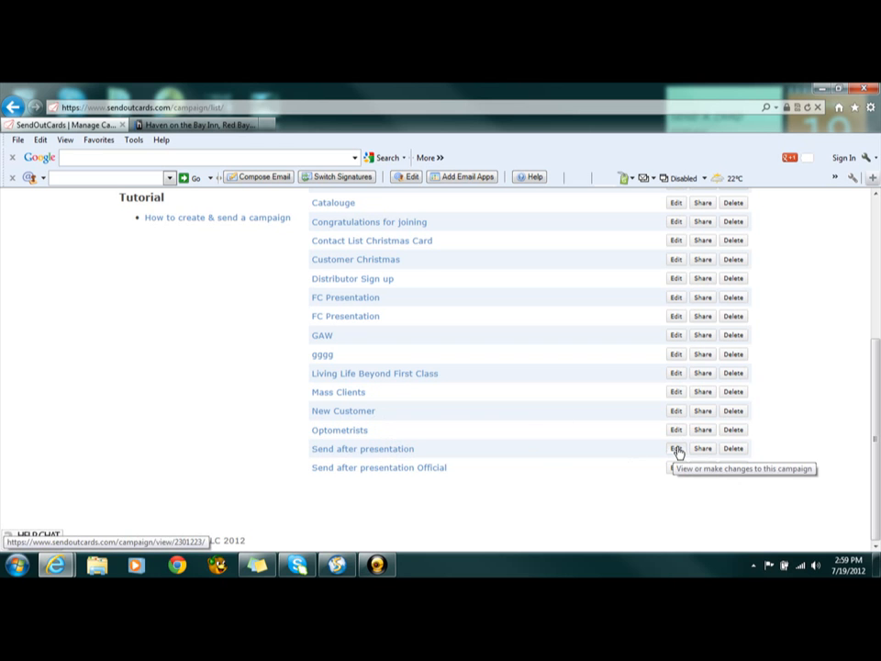
scroll(678, 452, "up", 5)
View the existing contact groups, once directly and once by way of the contact search page
mouse_move(338, 265)
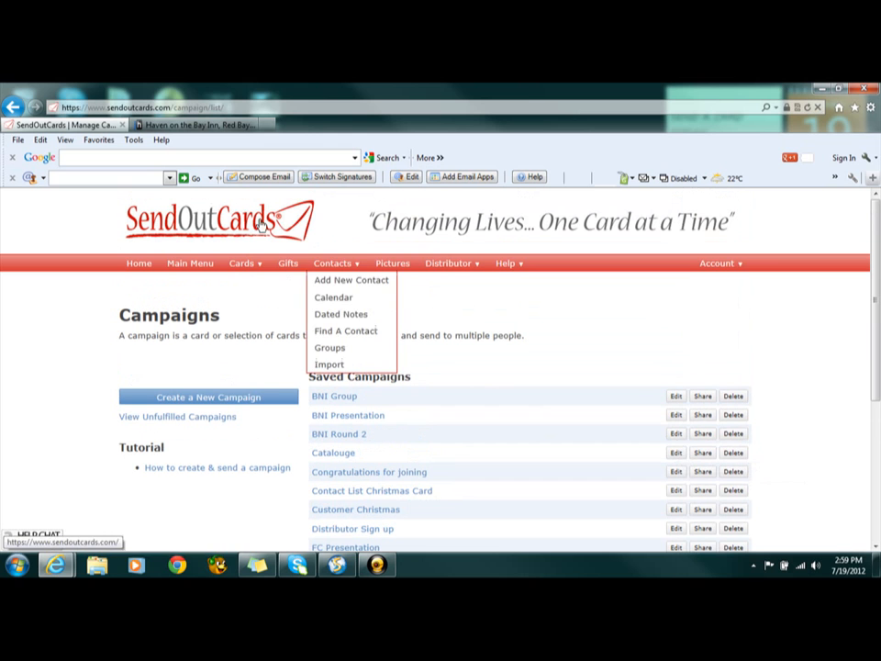
left_click(341, 351)
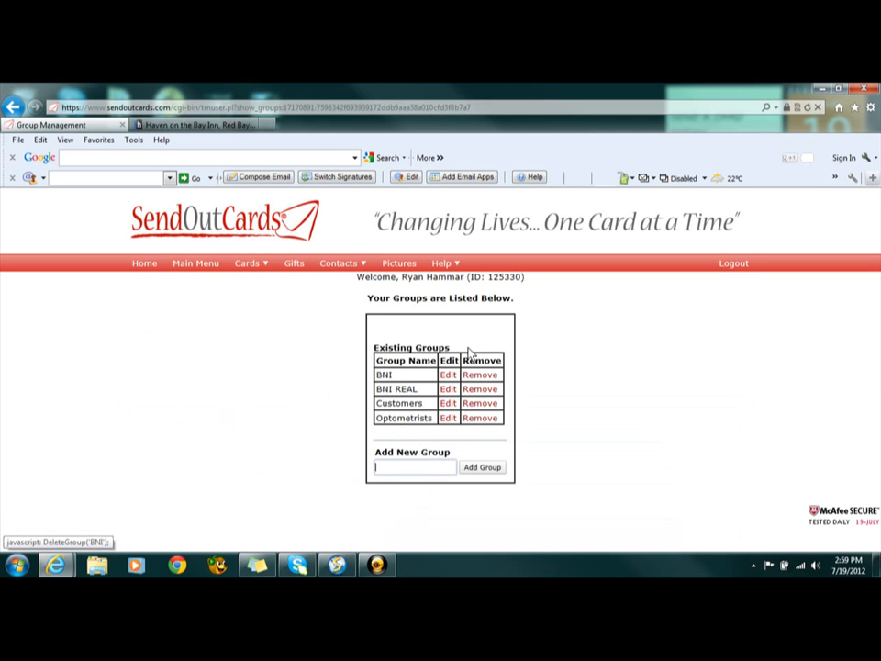
mouse_move(322, 264)
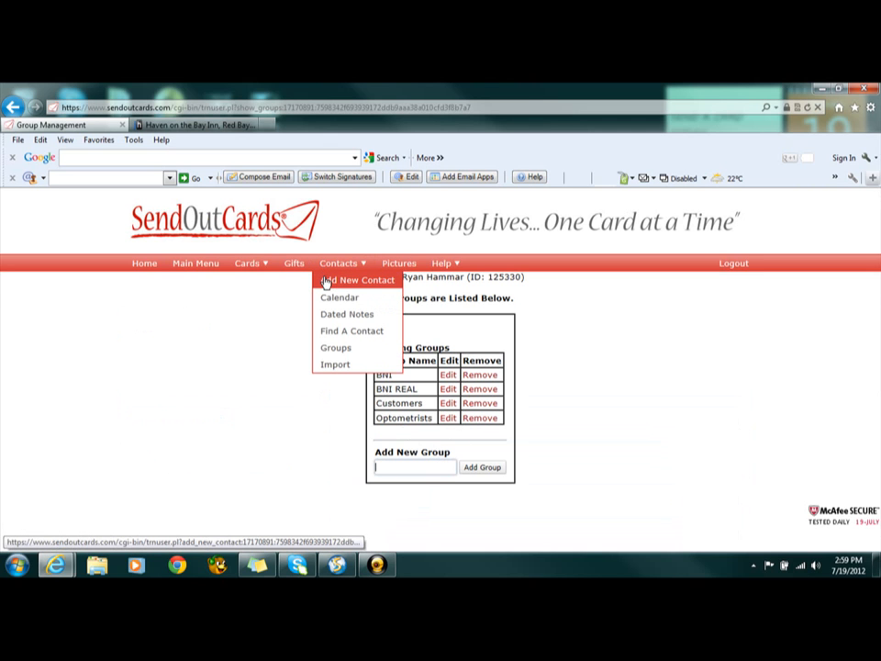
left_click(343, 332)
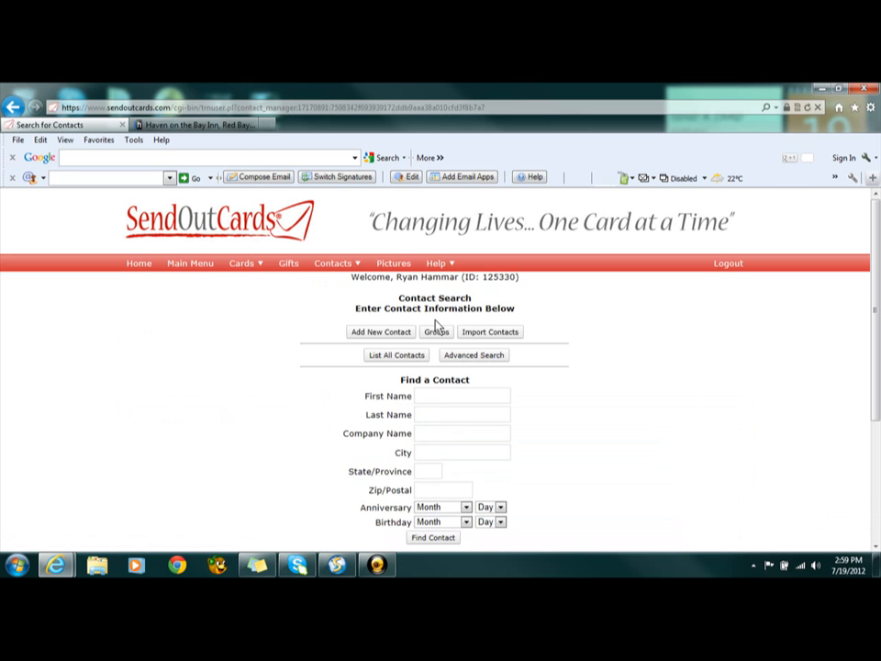
left_click(438, 334)
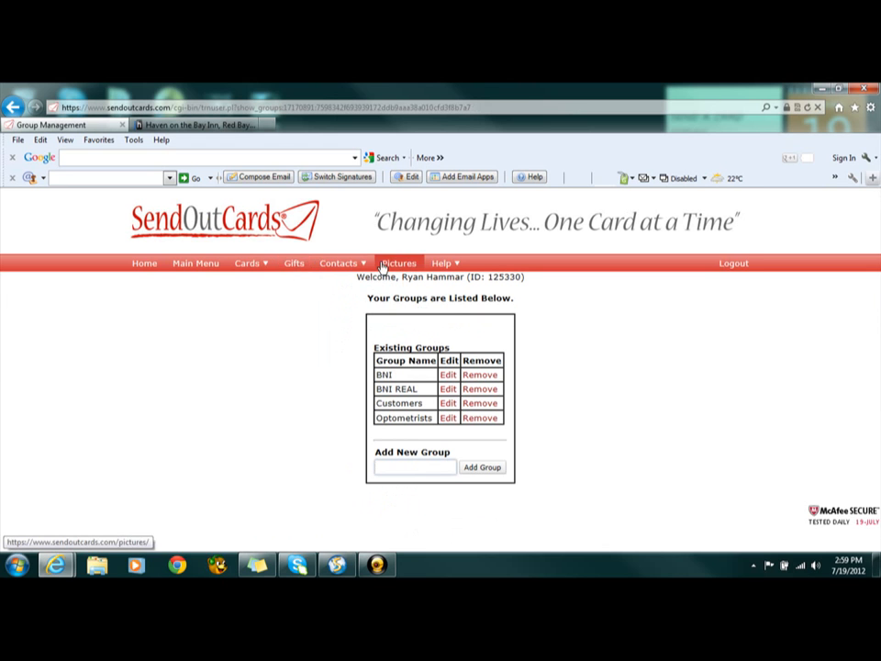
Open the contact search, exclude every group except BNI REAL one by one, and find the matching contacts
mouse_move(341, 263)
left_click(345, 332)
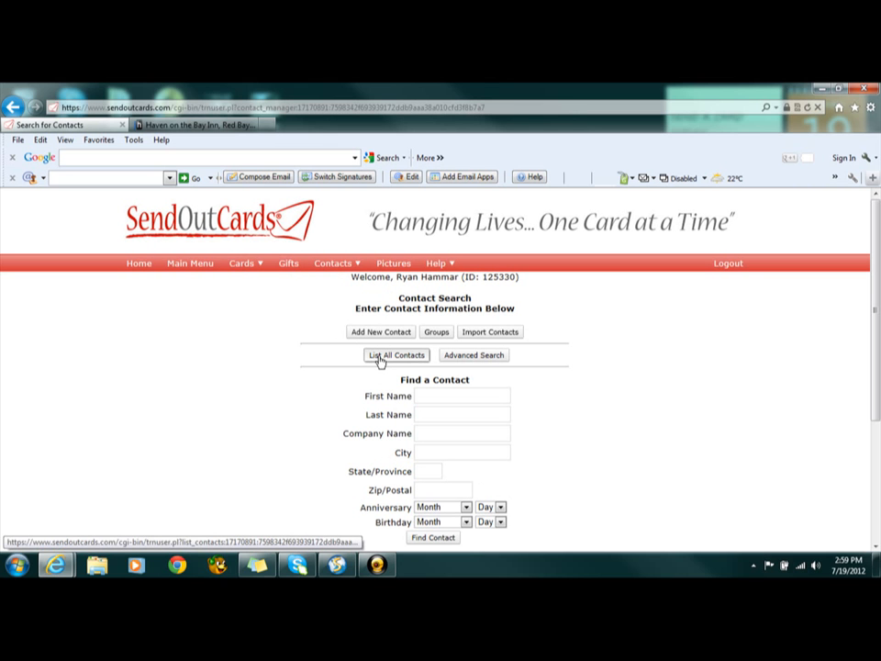
scroll(379, 361, "down", 3)
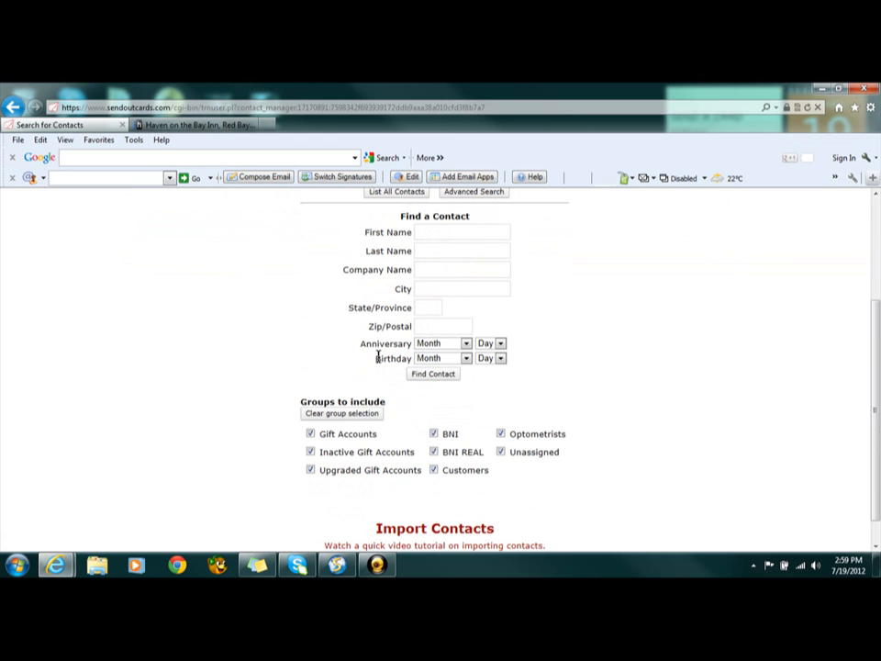
left_click(310, 433)
left_click(311, 452)
left_click(310, 470)
left_click(434, 435)
left_click(435, 470)
left_click(501, 453)
left_click(501, 434)
scroll(588, 390, "down", 1)
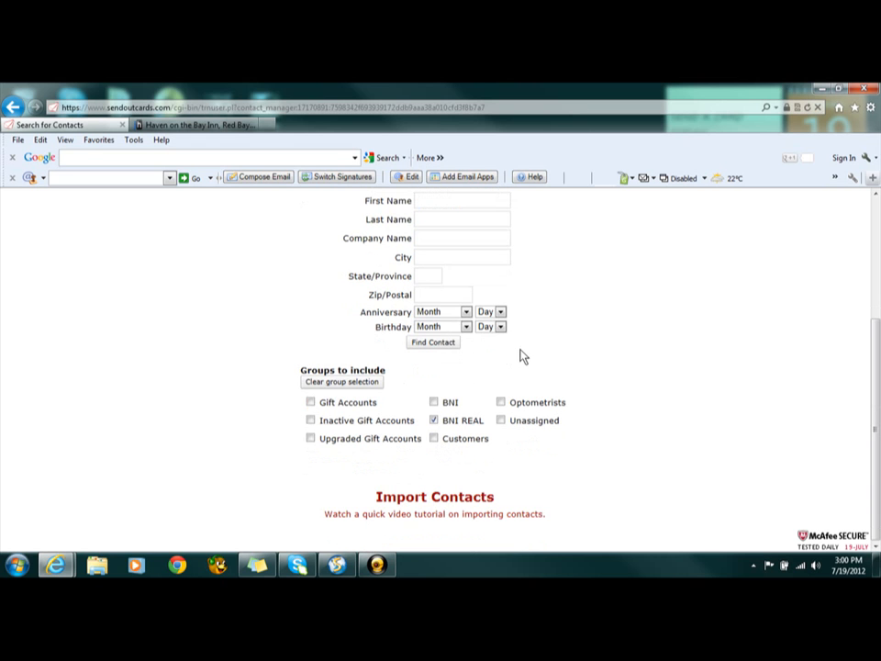
left_click(427, 345)
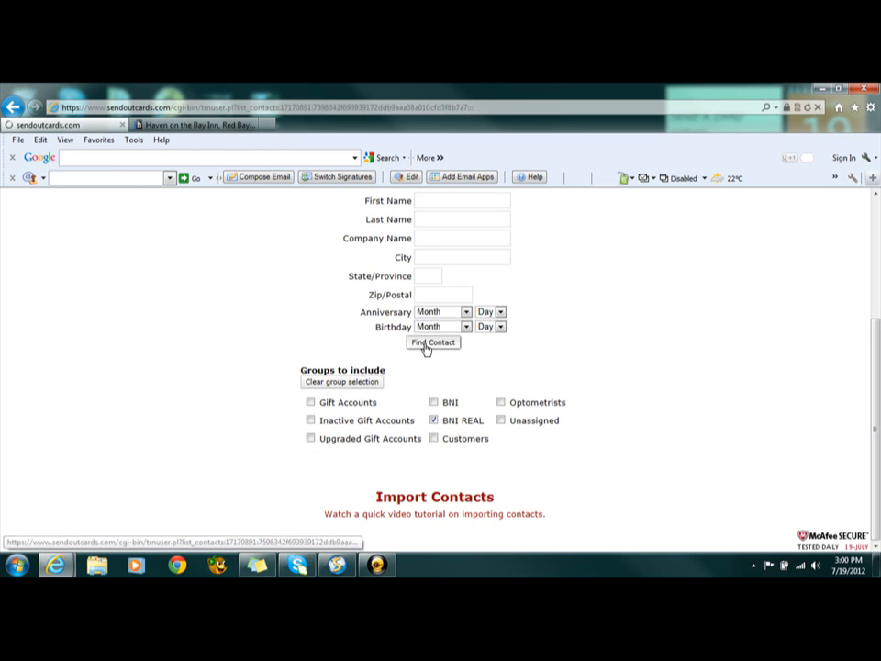
Look through the list of contacts found in the BNI REAL group
scroll(427, 349, "down", 2)
scroll(425, 349, "down", 3)
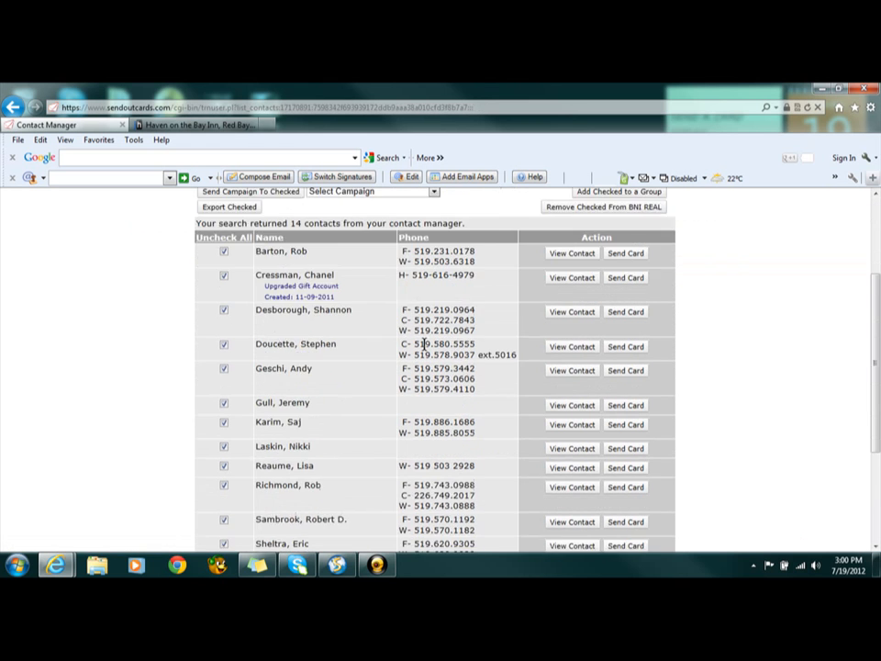
scroll(424, 342, "up", 1)
scroll(423, 343, "up", 4)
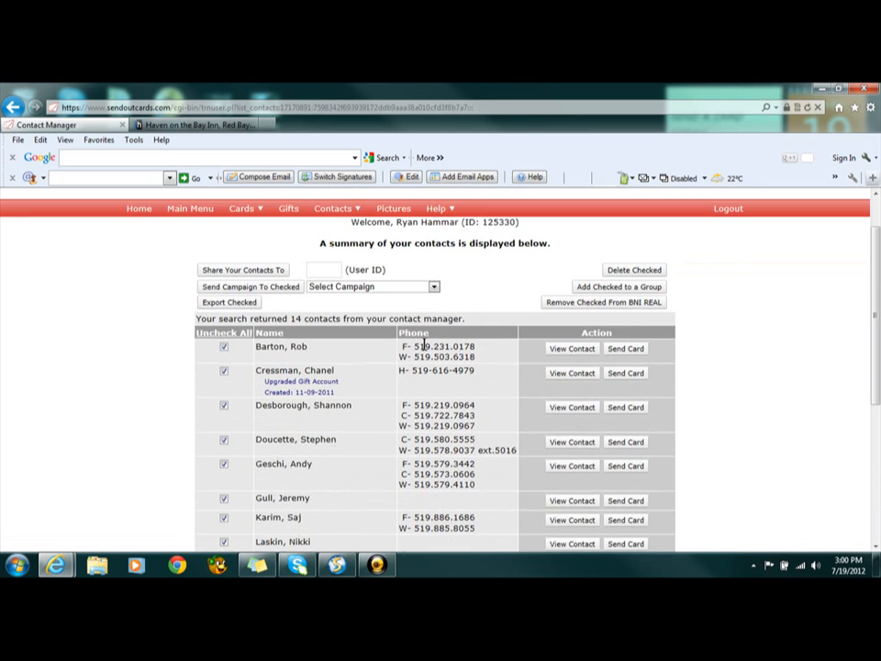
scroll(423, 342, "down", 6)
scroll(425, 347, "up", 7)
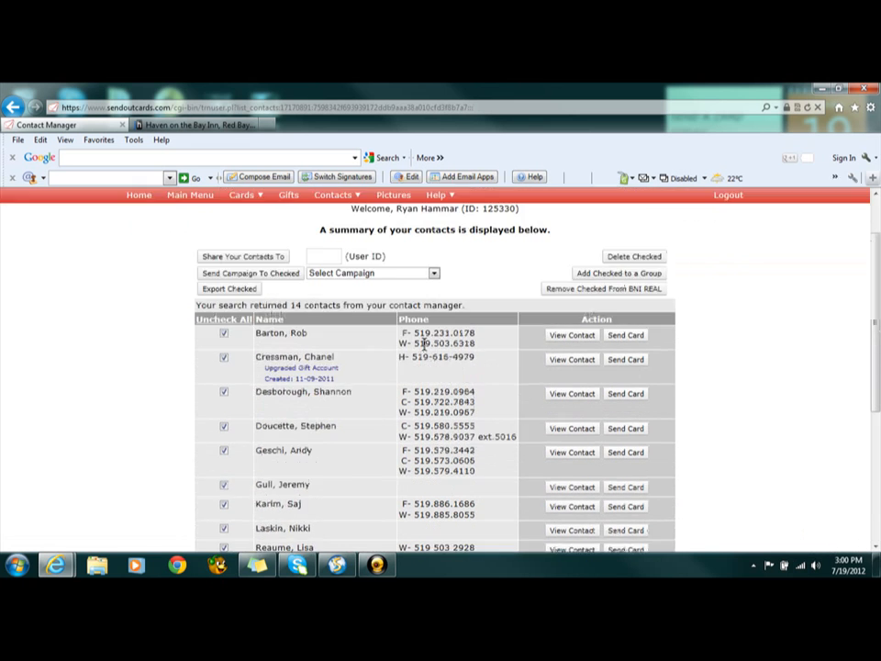
Start a new contact search, clear the whole group selection, include only BNI REAL and find its contacts
mouse_move(332, 264)
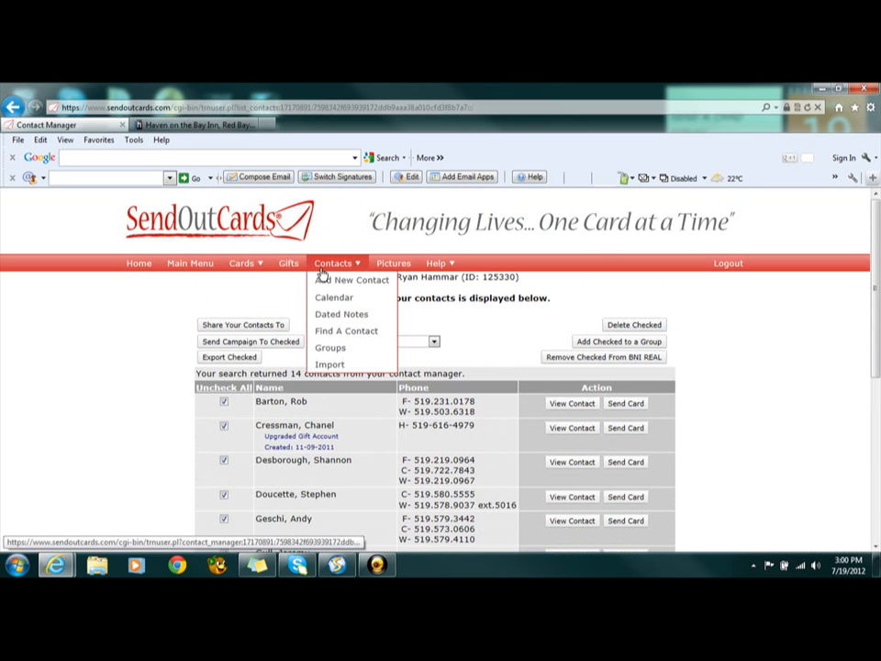
left_click(322, 332)
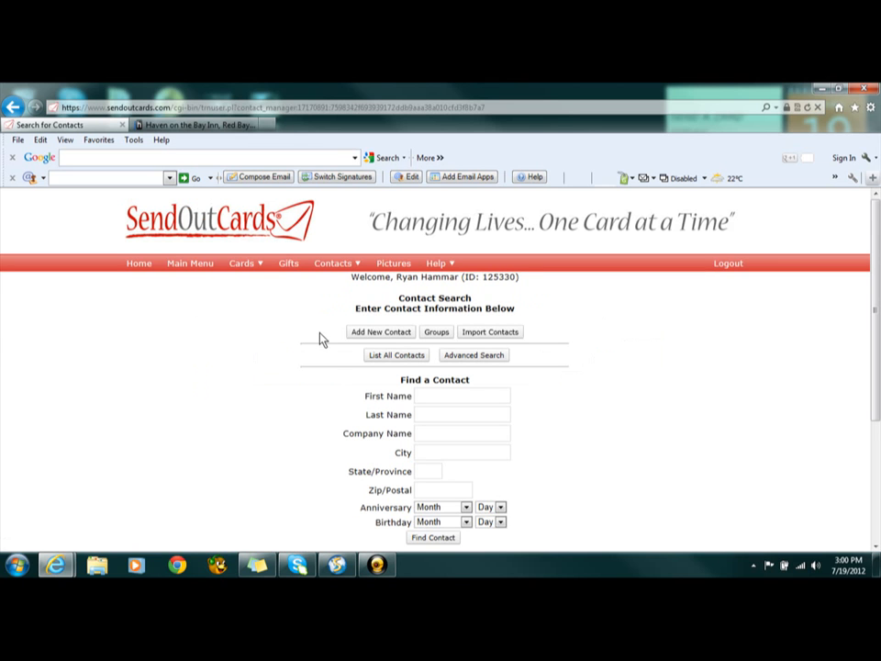
scroll(320, 339, "down", 3)
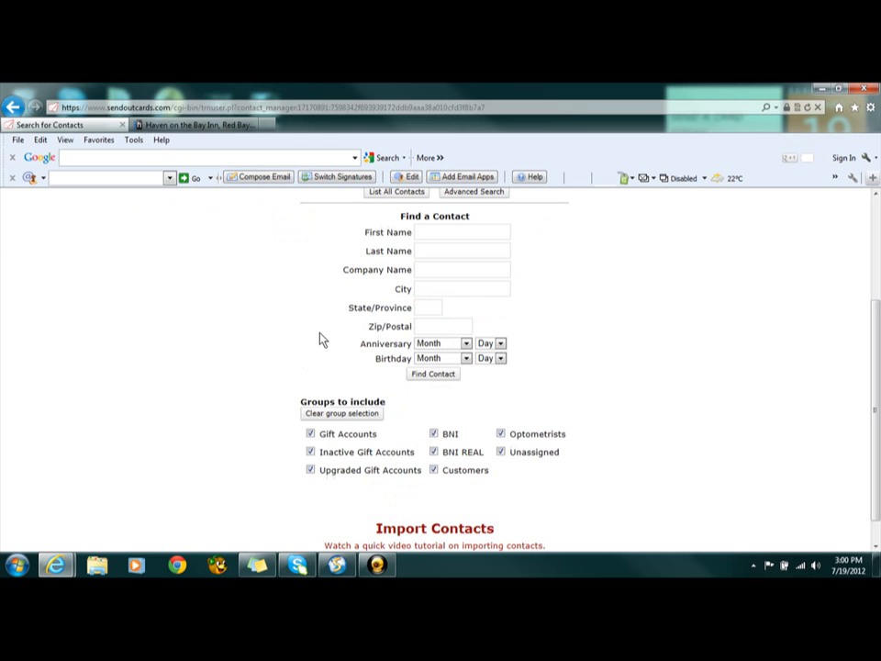
left_click(323, 413)
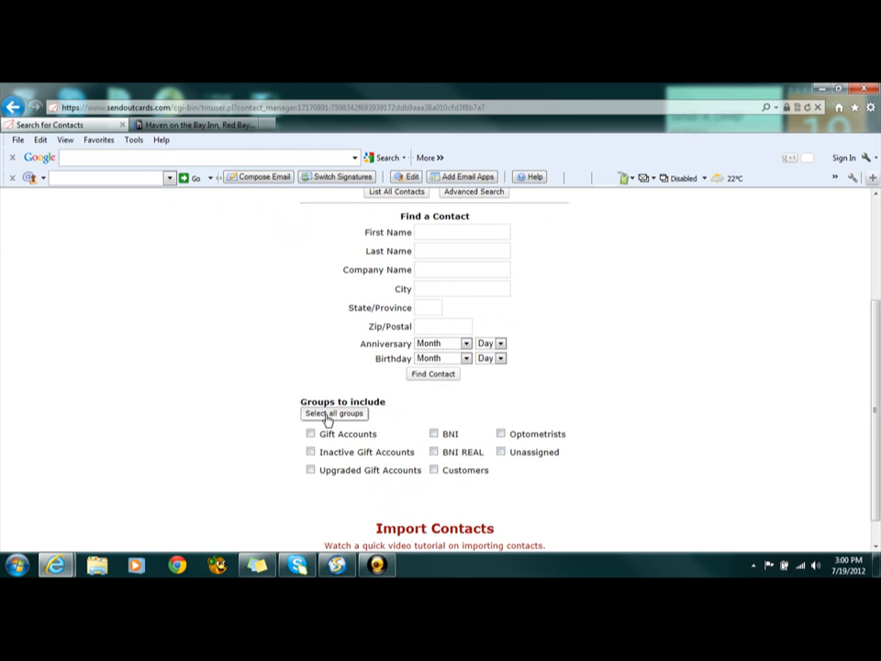
left_click(433, 451)
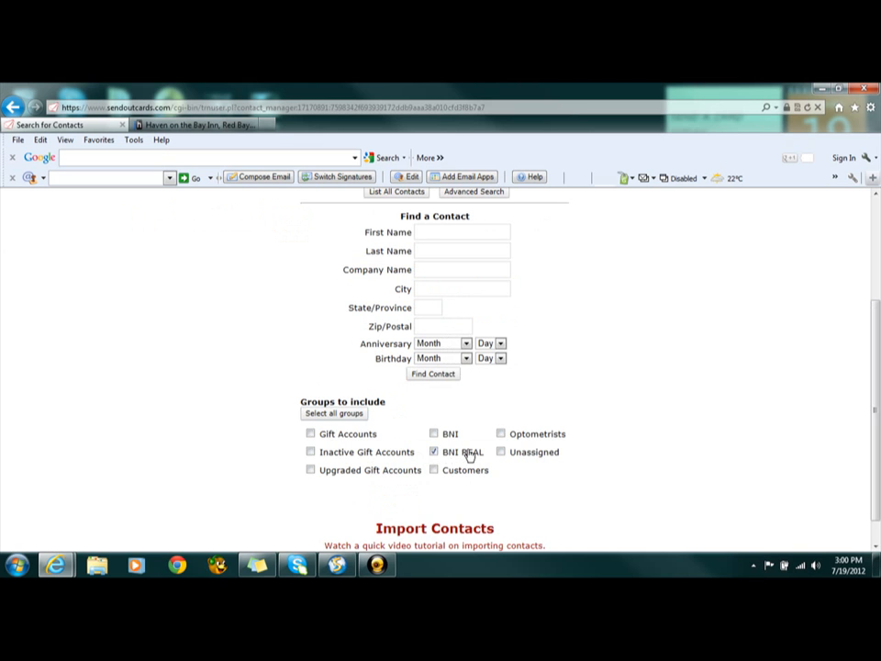
scroll(418, 430, "up", 1)
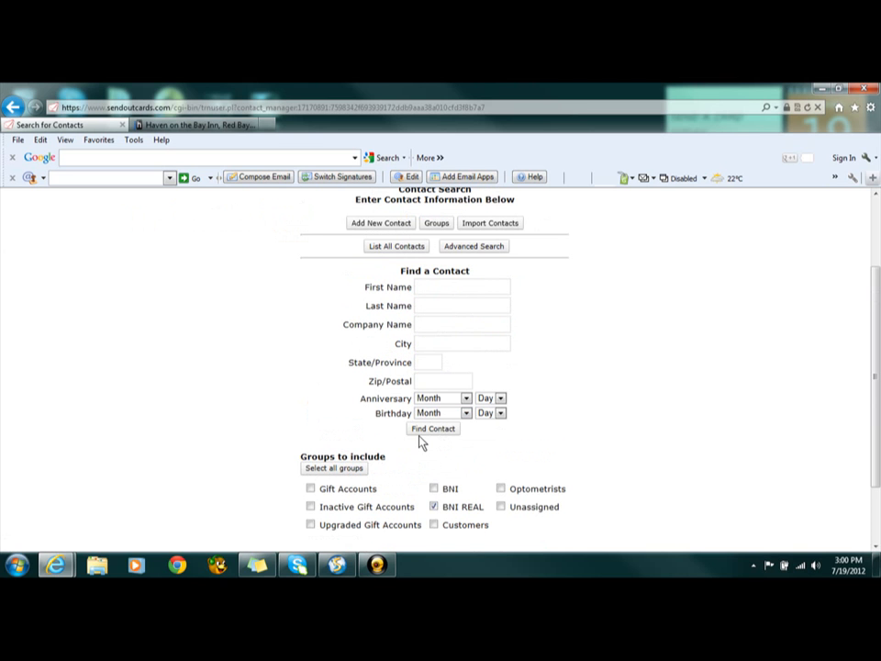
left_click(419, 431)
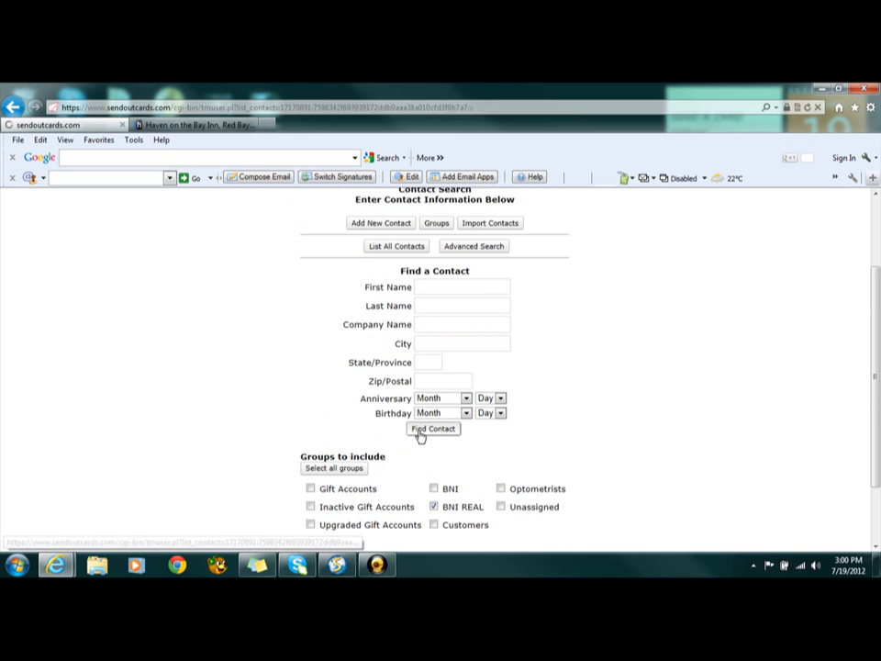
Review the checked BNI REAL contacts from the start to the end of the list
scroll(419, 439, "down", 5)
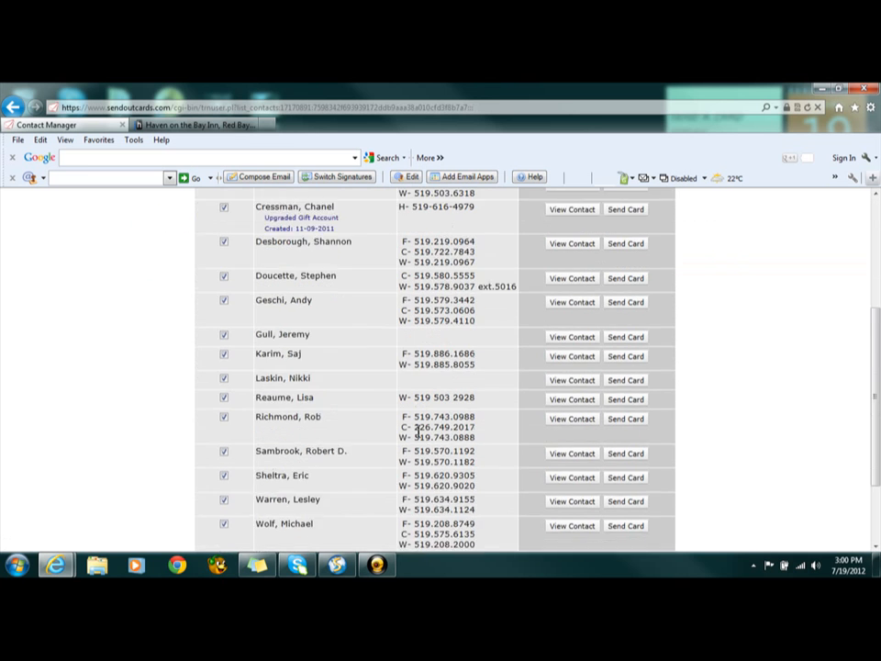
scroll(388, 358, "up", 3)
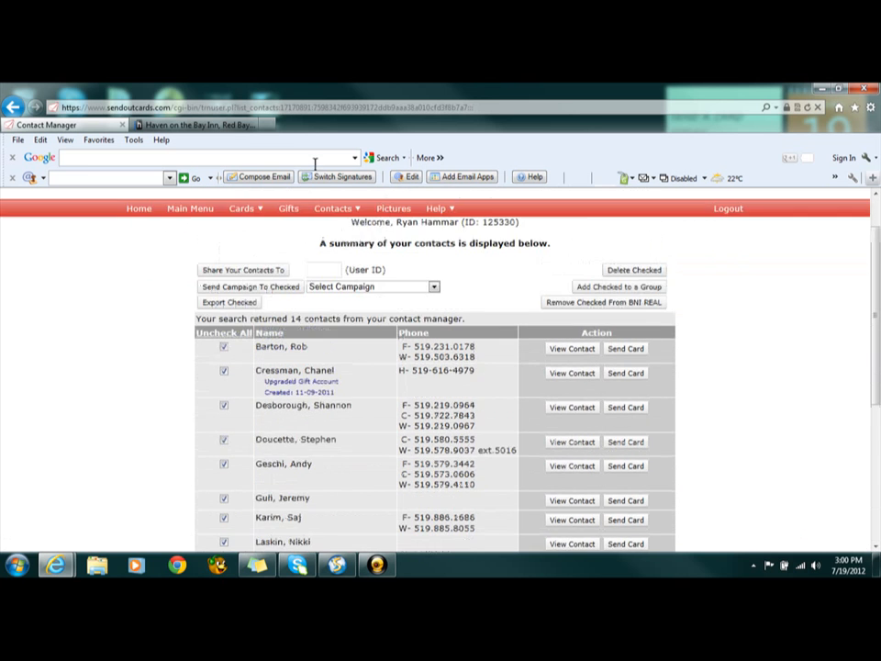
scroll(342, 416, "down", 2)
scroll(342, 416, "down", 1)
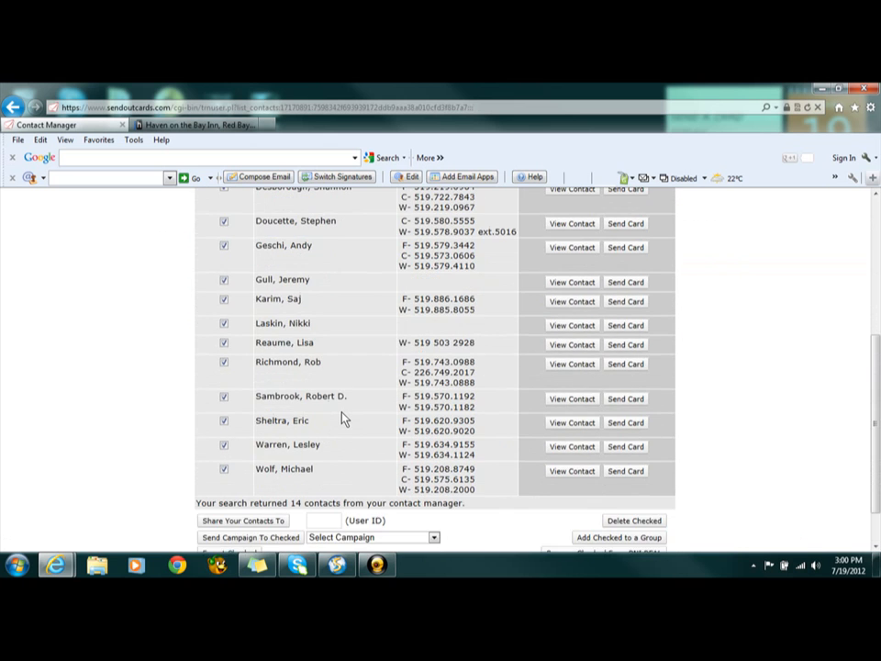
scroll(342, 417, "up", 4)
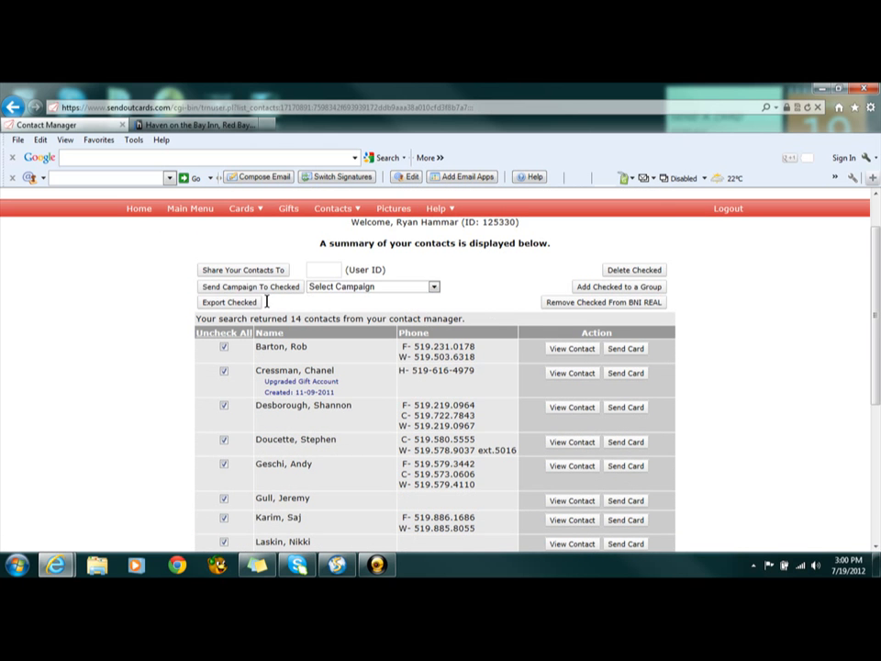
Choose "gggg" as the campaign for the checked BNI REAL contacts without sending it
left_click(434, 288)
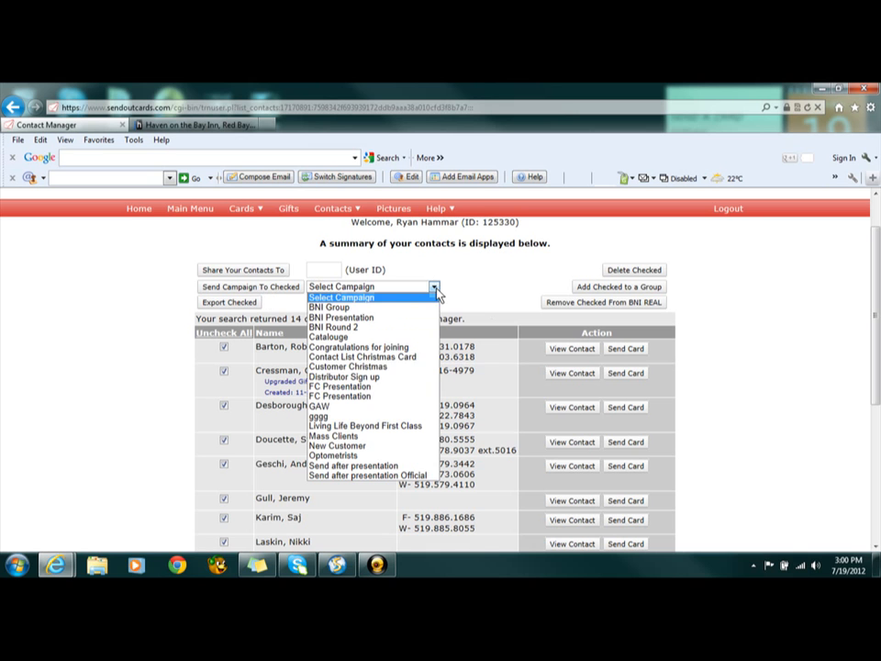
left_click(379, 418)
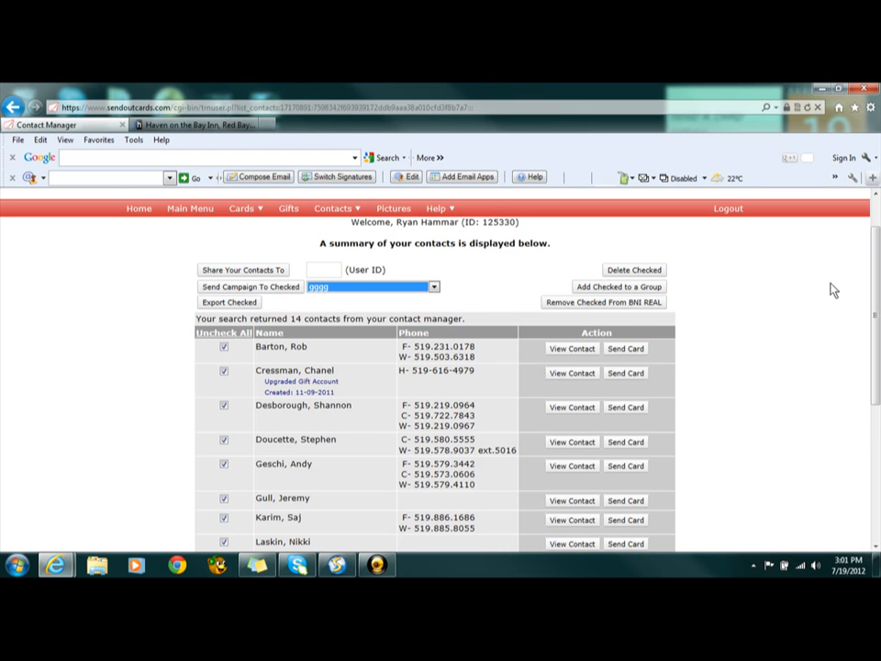
left_click(795, 319)
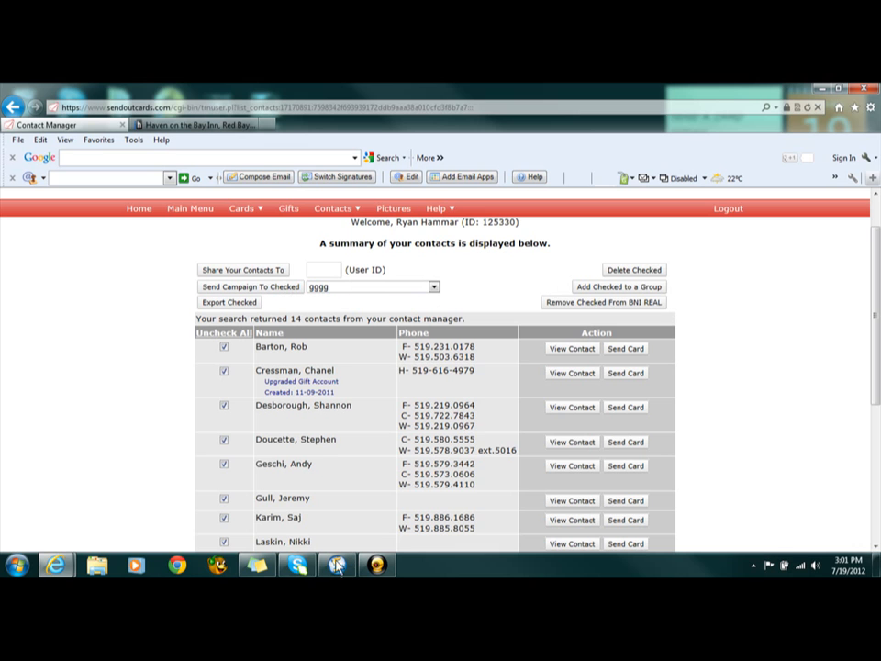
left_click(389, 569)
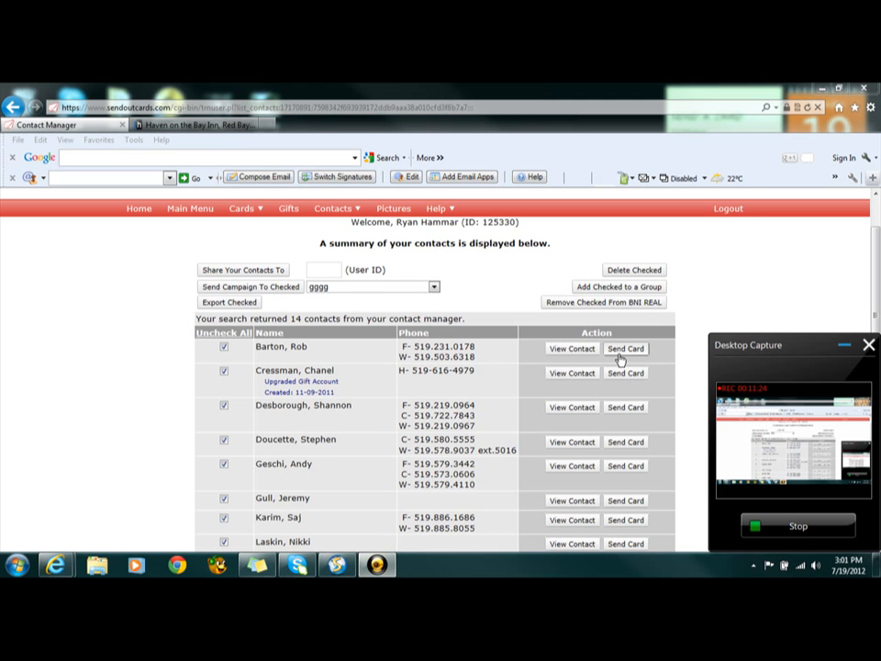